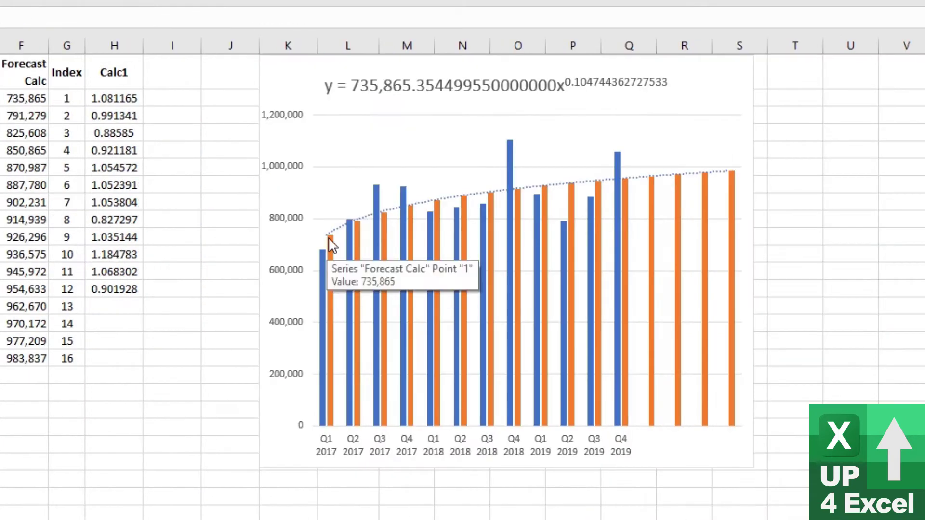
- Enter =AVERAGE(H2,H6,H10) in H14 as the first-quarter average index
{"action": "left_click", "coordinate": [650, 188]}
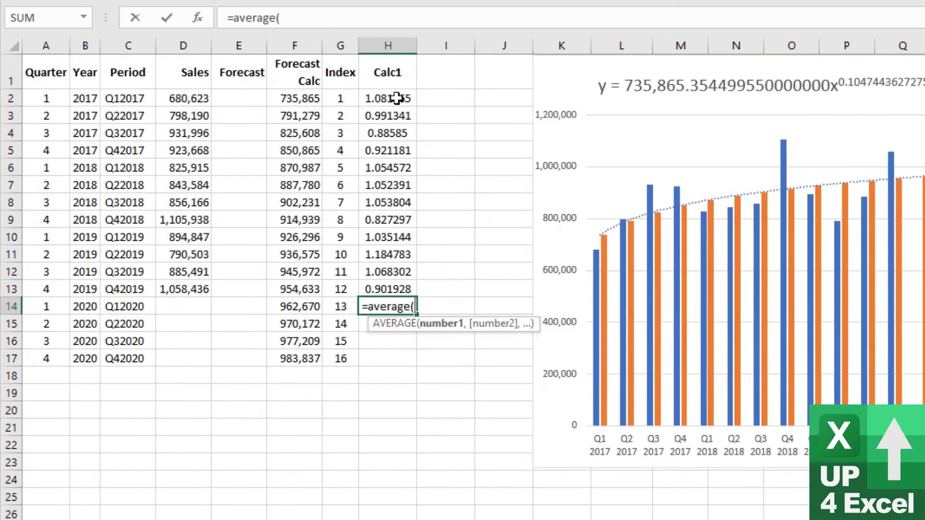
{"action": "type", "text": "h2,h6,h10)"}
{"action": "key", "text": "Return"}
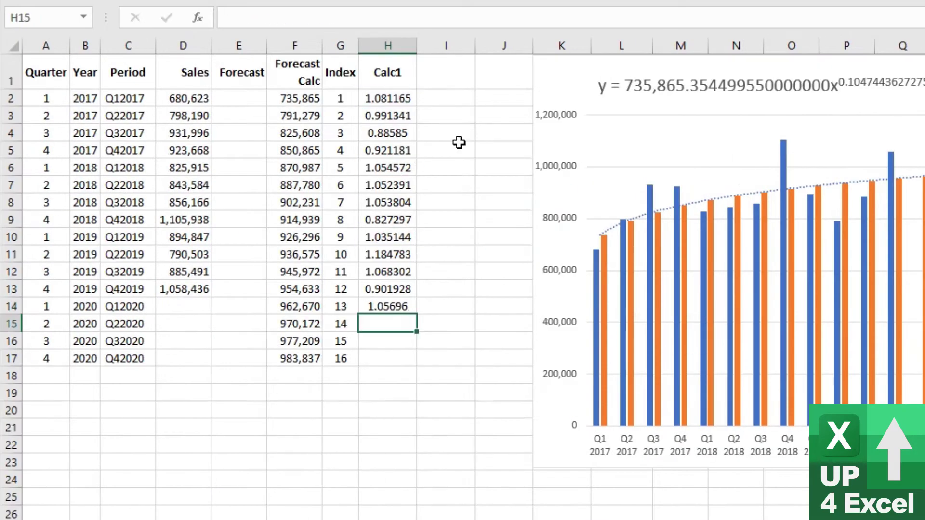
- Enter =AVERAGEIF($A$2:$A$13,A15,$H$2:$H$13) in H15 and select the chart's trendline
{"action": "type", "text": "=averageif("}
{"action": "left_click_drag", "start_coordinate": [46, 98], "coordinate": [45, 289]}
{"action": "key", "text": "F4"}
{"action": "type", "text": ","}
{"action": "left_click", "coordinate": [46, 324]}
{"action": "type", "text": ",$H$2:$H$13)"}
{"action": "key", "text": "ctrl+Return"}
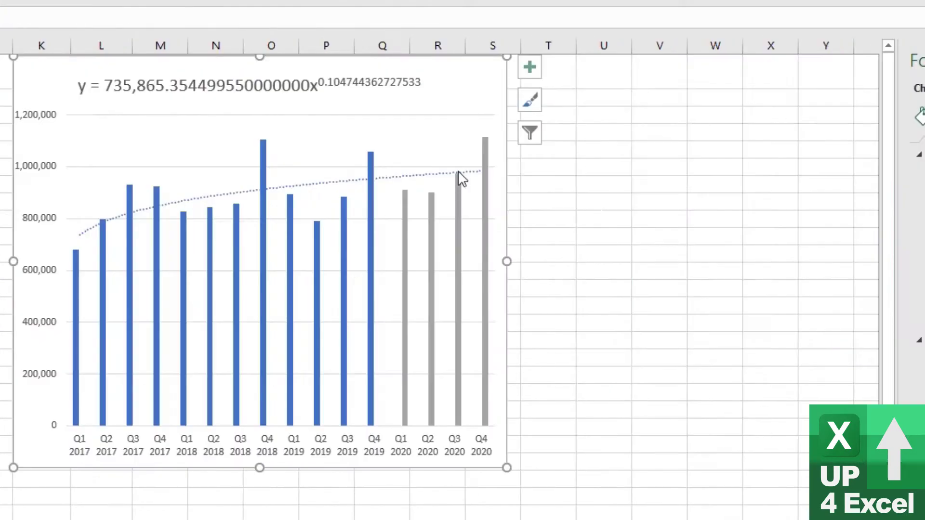
{"action": "left_click", "coordinate": [458, 173]}
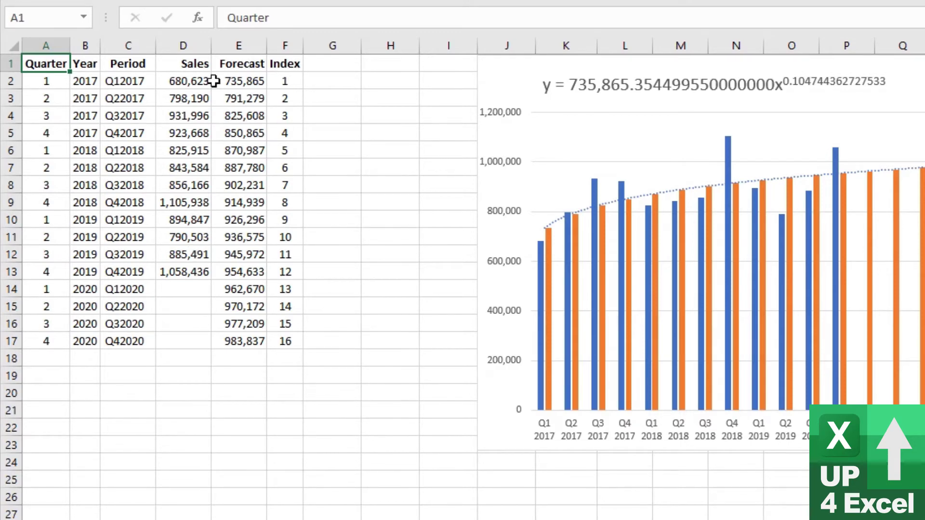
- Head G1 'Calc1', enter =E2/D2 in G2 and fill it down to G13
{"action": "left_click", "coordinate": [332, 62]}
{"action": "type", "text": "Calc1"}
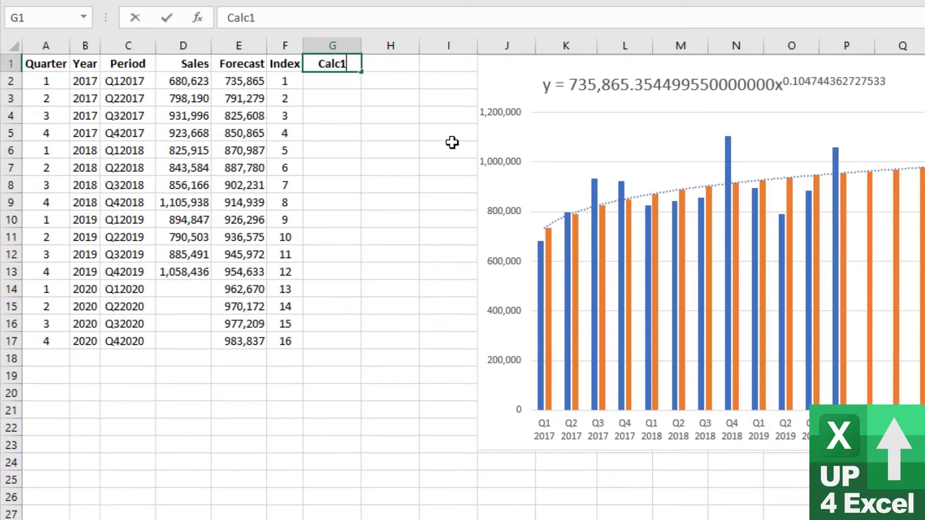
{"action": "key", "text": "Return"}
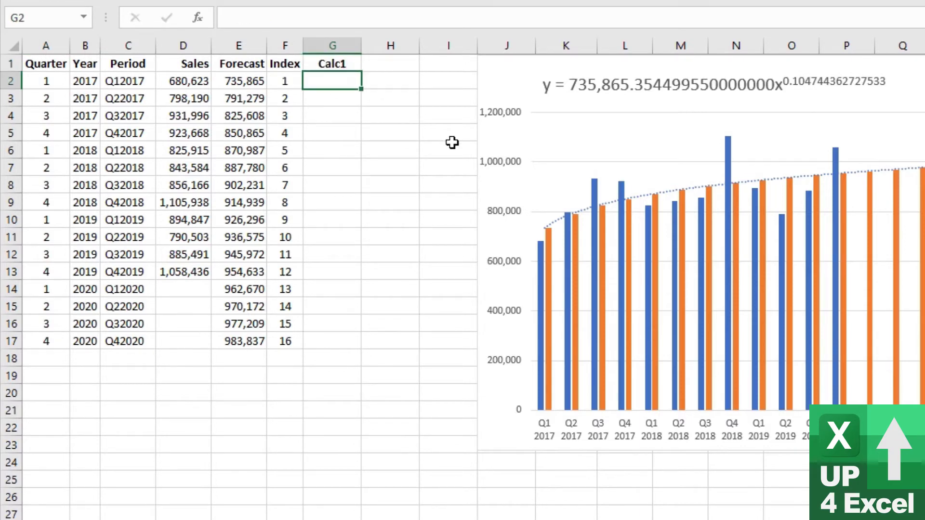
{"action": "type", "text": "="}
{"action": "key", "text": "Left"}
{"action": "key", "text": "Left"}
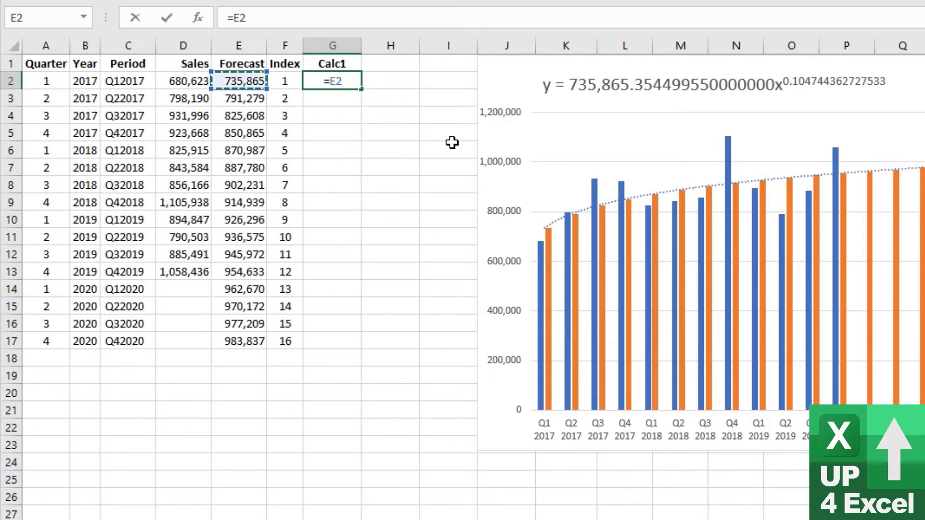
{"action": "type", "text": "/"}
{"action": "key", "text": "Left"}
{"action": "key", "text": "Left"}
{"action": "key", "text": "Left"}
{"action": "key", "text": "Left"}
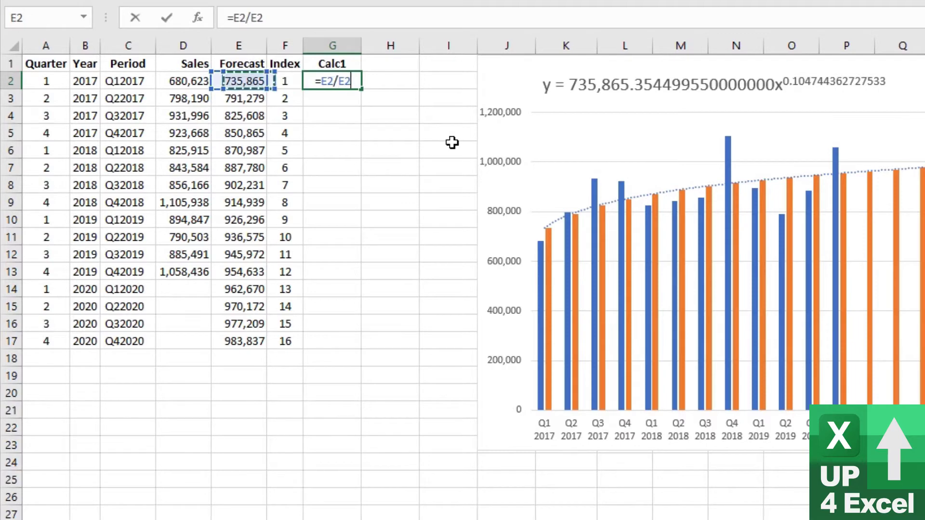
{"action": "key", "text": "Right"}
{"action": "key", "text": "Return"}
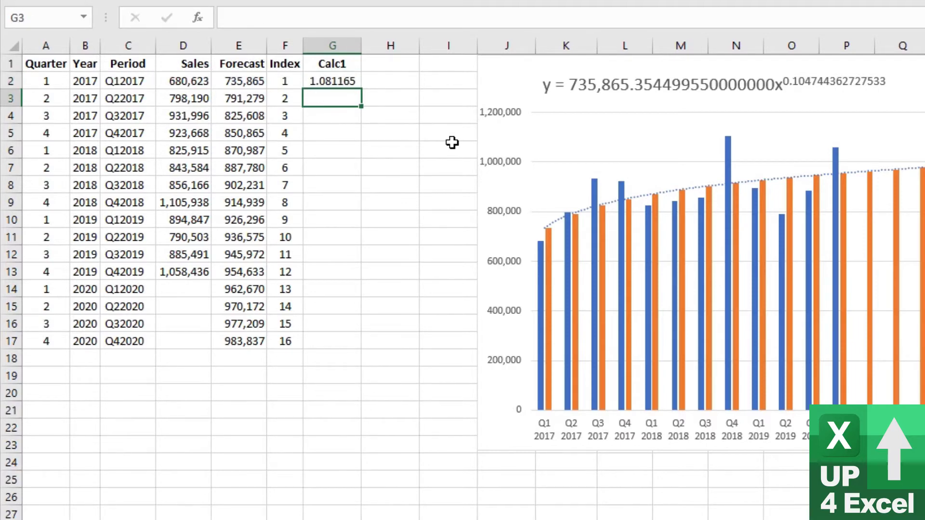
{"action": "key", "text": "Up"}
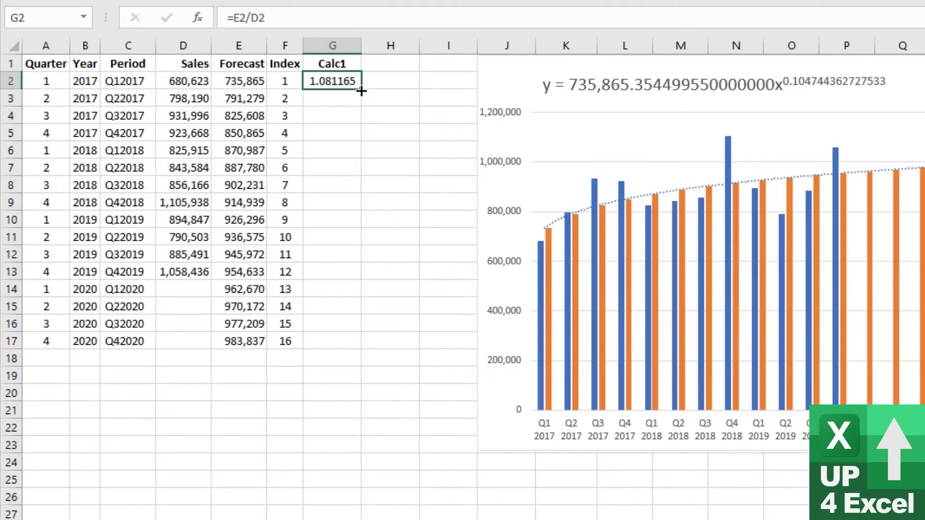
{"action": "left_click_drag", "start_coordinate": [361, 91], "coordinate": [341, 280]}
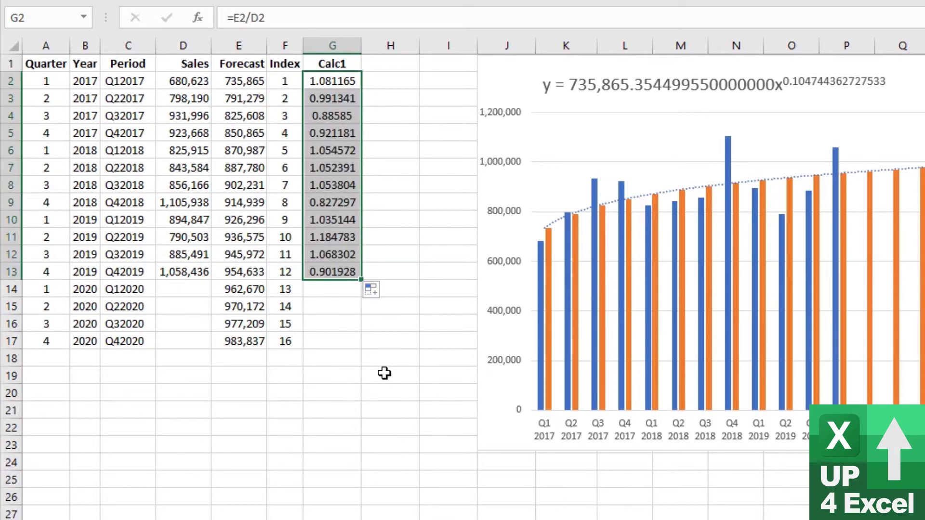
- Rename E1 to Forecast1, then insert a new column E headed 'Forecast'
{"action": "left_click", "coordinate": [226, 66]}
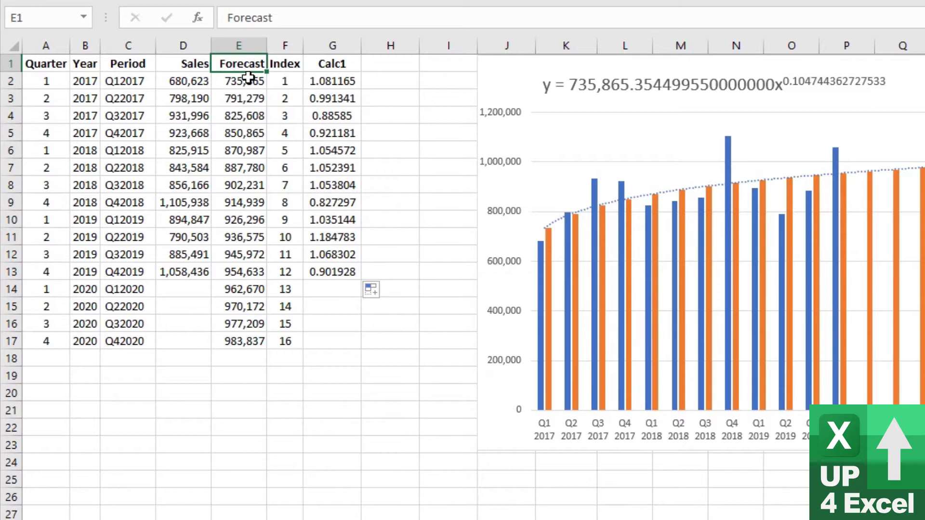
{"action": "left_click", "coordinate": [285, 16]}
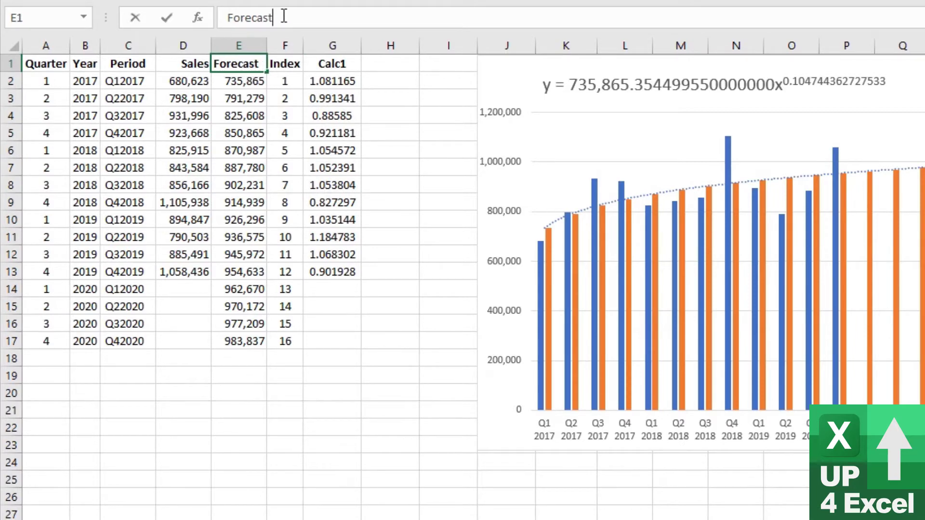
{"action": "type", "text": "1"}
{"action": "key", "text": "Return"}
{"action": "right_click", "coordinate": [248, 46]}
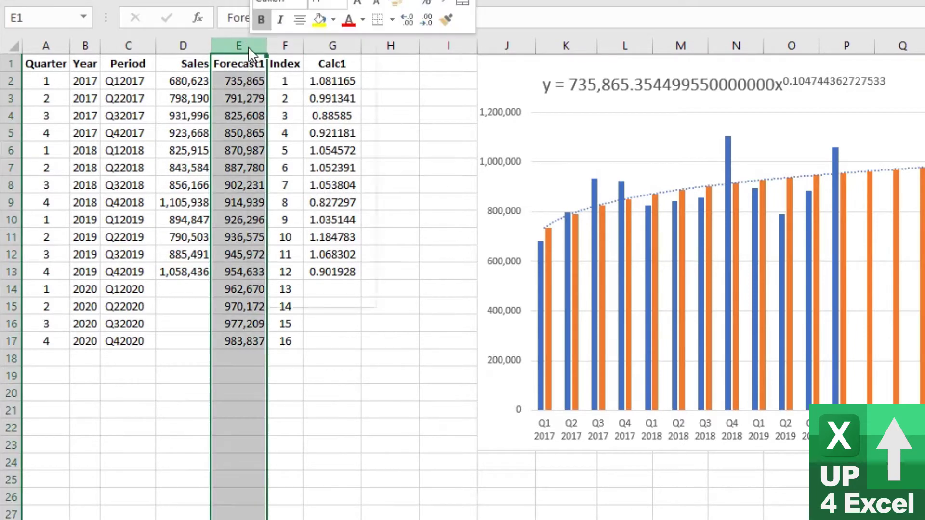
{"action": "left_click", "coordinate": [283, 167]}
{"action": "left_click", "coordinate": [247, 67]}
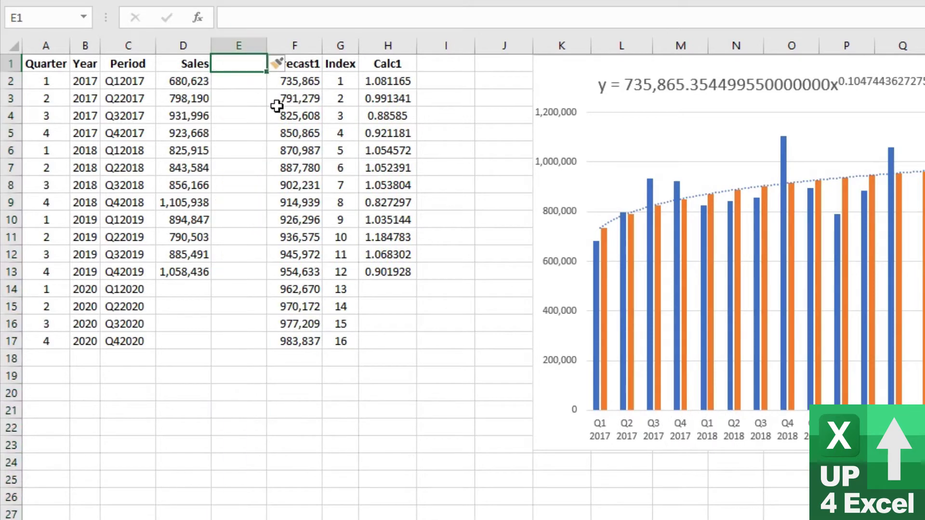
{"action": "type", "text": "Forec"}
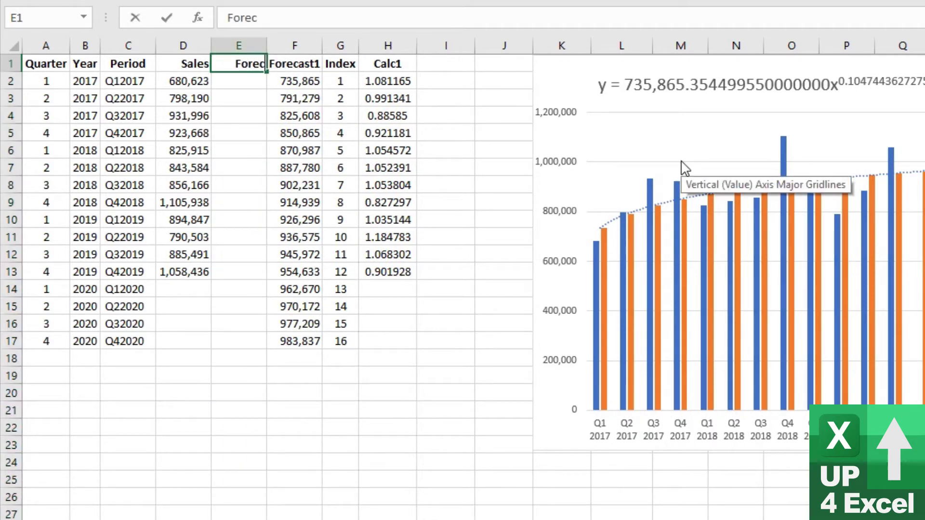
{"action": "type", "text": "ast"}
{"action": "key", "text": "Return"}
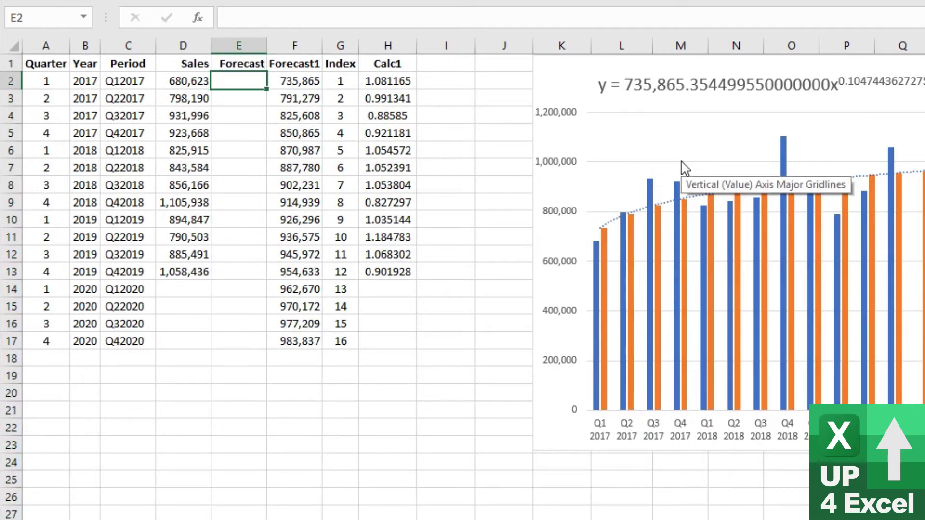
- Rename F1 to 'Forecast Calc' and wrap the header onto two lines
{"action": "key", "text": "Up"}
{"action": "key", "text": "Right"}
{"action": "left_click_drag", "start_coordinate": [272, 18], "coordinate": [300, 18]}
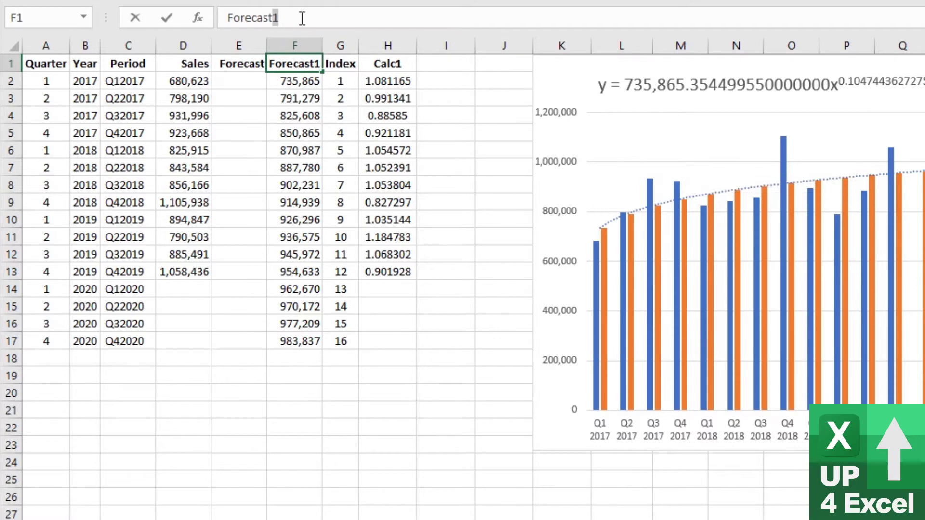
{"action": "type", "text": "Calc"}
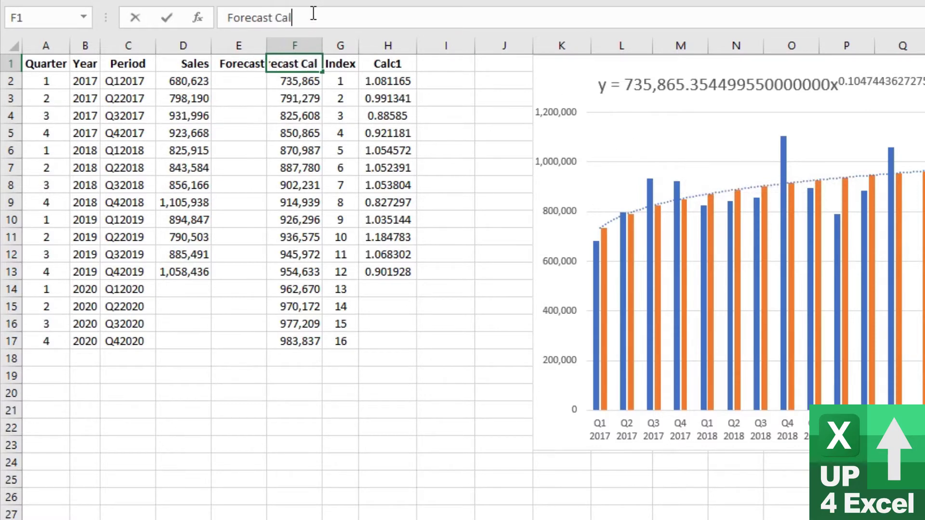
{"action": "key", "text": "Return"}
{"action": "key", "text": "Up"}
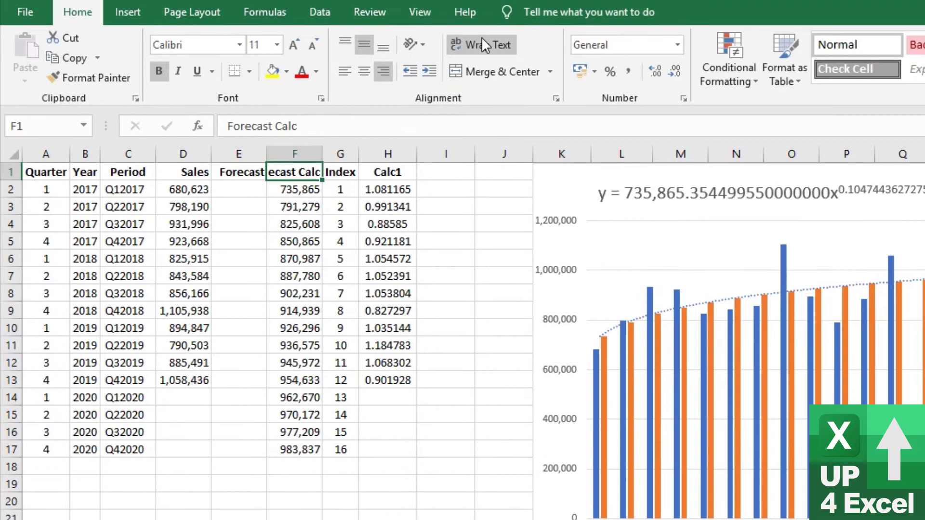
{"action": "left_click", "coordinate": [482, 44]}
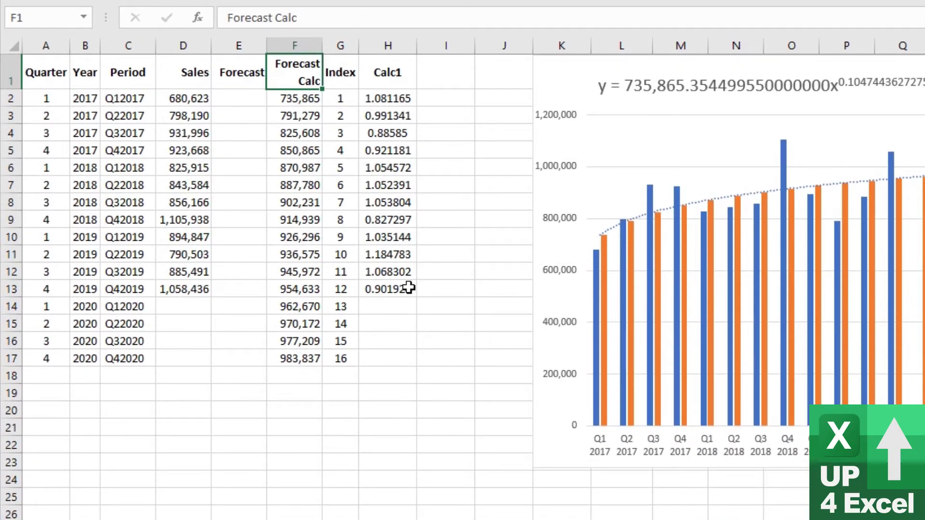
{"action": "left_click", "coordinate": [399, 306]}
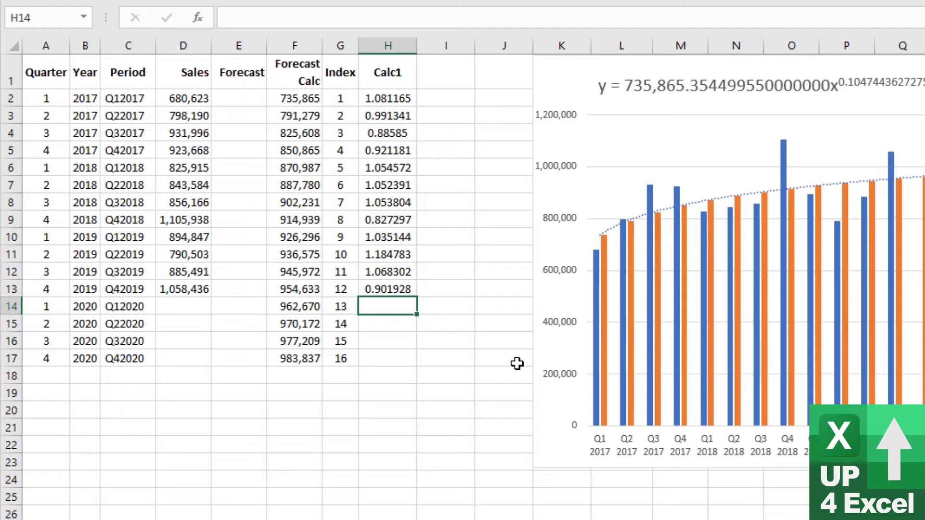
{"action": "key", "text": "Left"}
{"action": "key", "text": "Left"}
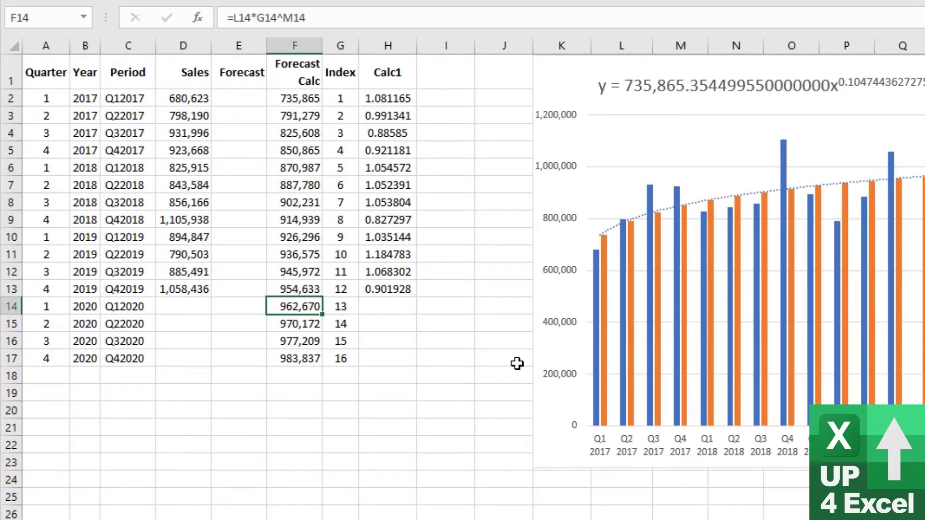
{"action": "key", "text": "Left"}
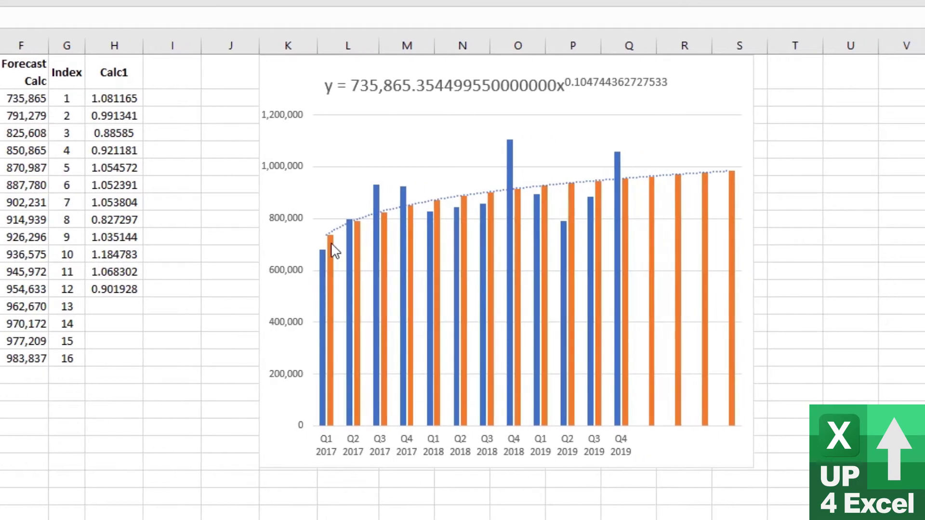
{"action": "mouse_move", "coordinate": [331, 246]}
{"action": "mouse_move", "coordinate": [435, 212]}
{"action": "left_click", "coordinate": [651, 182]}
{"action": "left_click", "coordinate": [651, 190]}
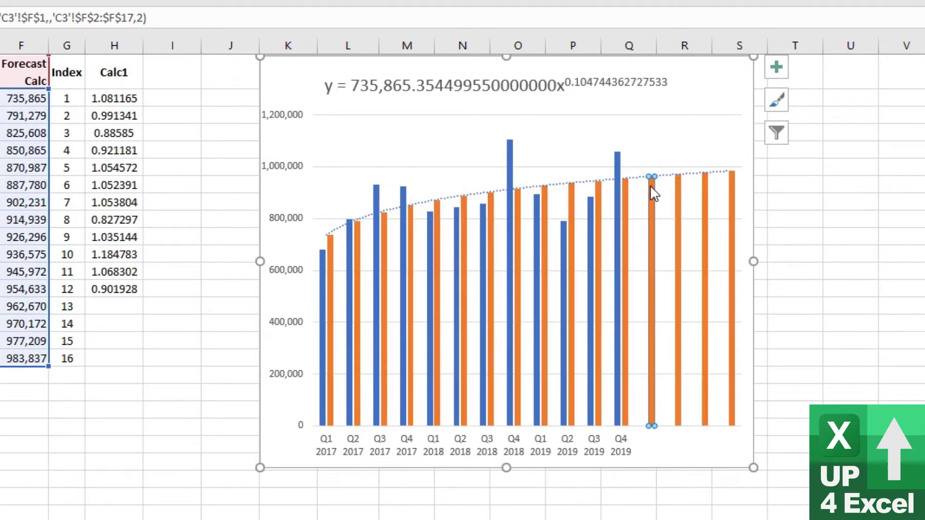
{"action": "mouse_move", "coordinate": [649, 190]}
{"action": "left_click", "coordinate": [104, 309]}
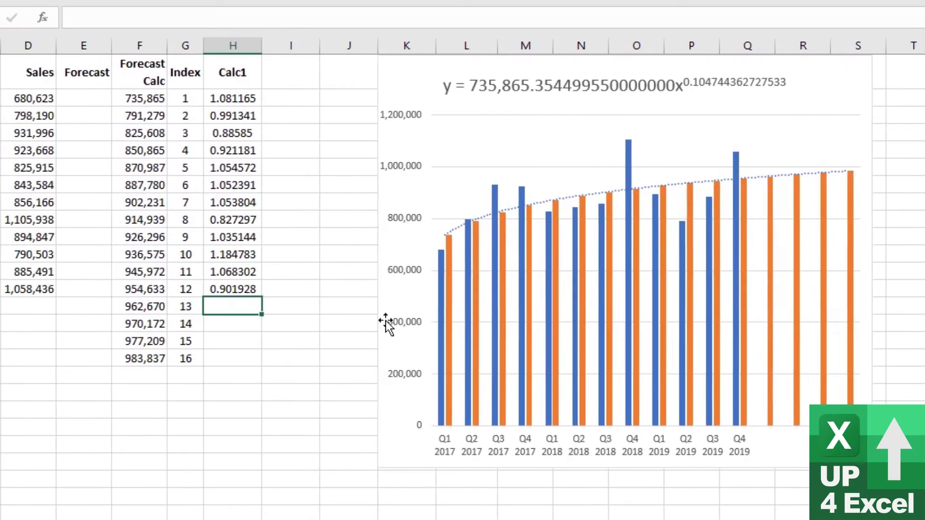
- Enter =AVERAGE(H2,H6,H10) in H14, giving the 1.05696 Q1 seasonal index
{"action": "type", "text": "=a"}
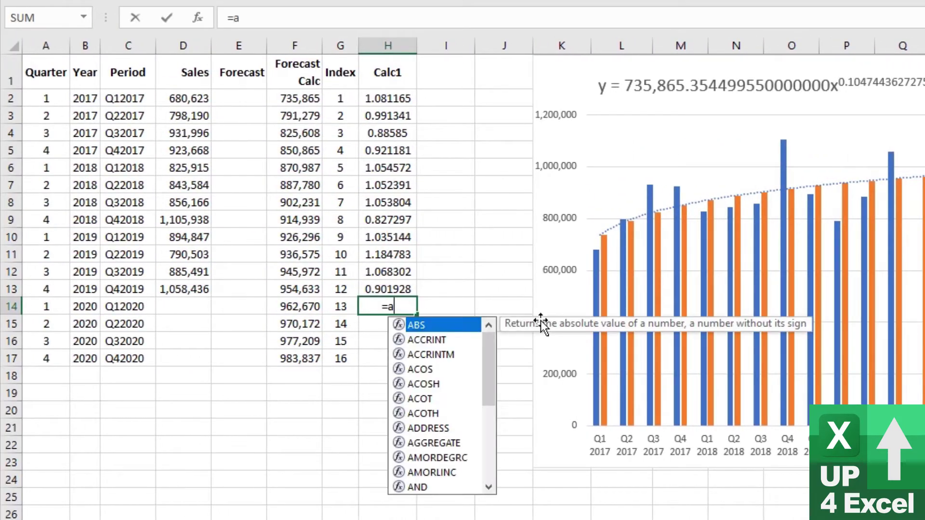
{"action": "type", "text": "verage("}
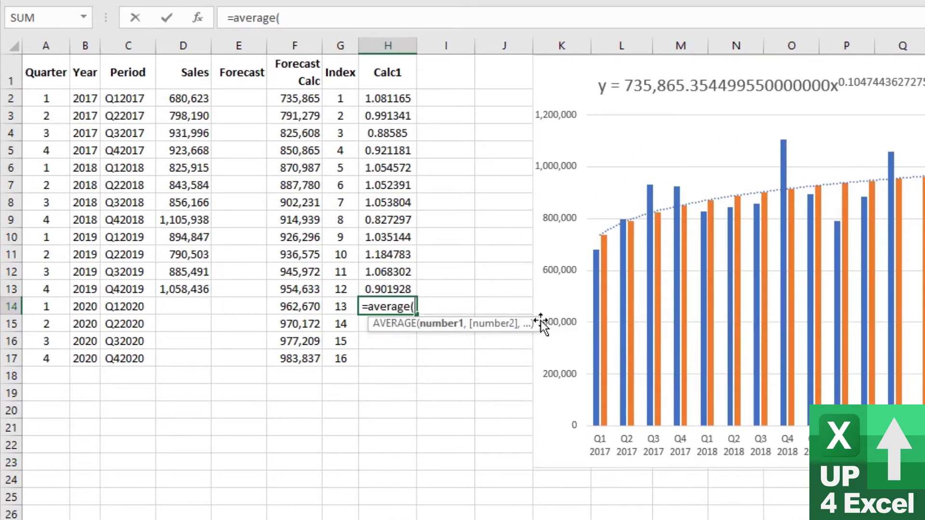
{"action": "left_click", "coordinate": [396, 99]}
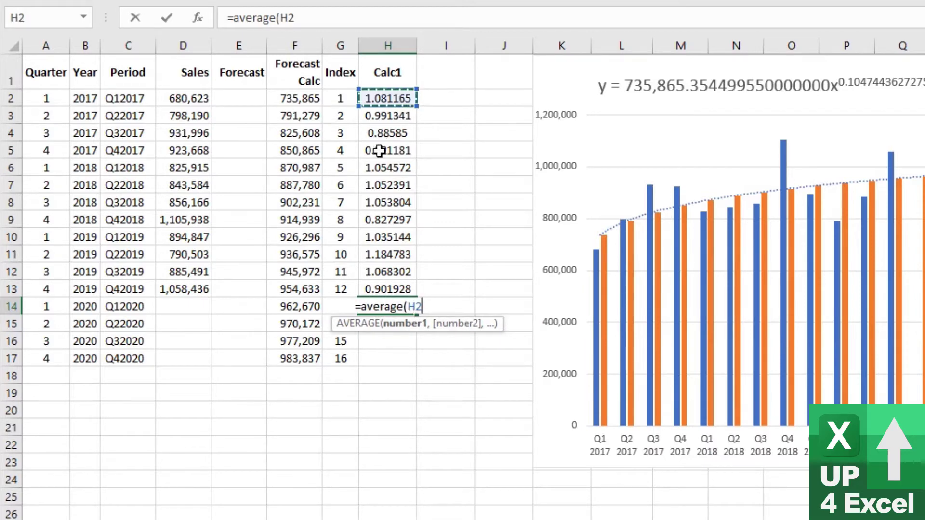
{"action": "type", "text": ","}
{"action": "left_click", "coordinate": [375, 166]}
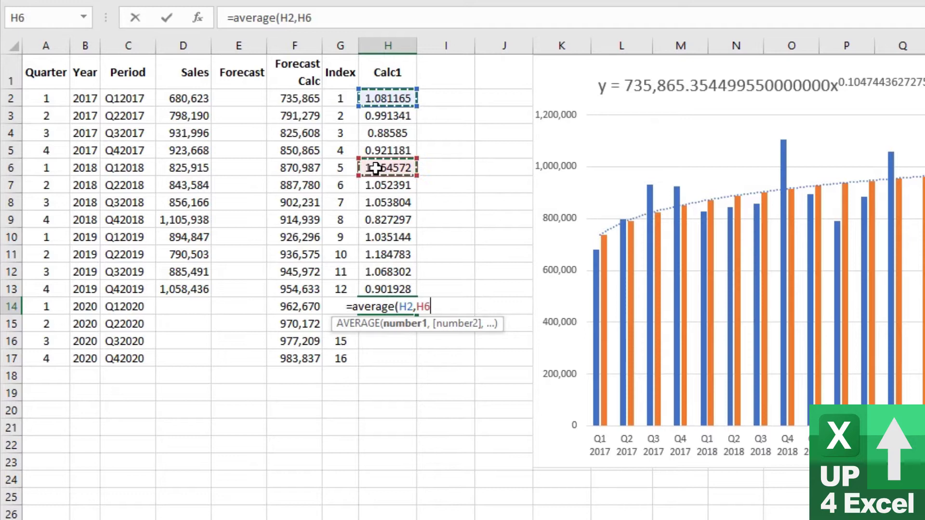
{"action": "type", "text": ","}
{"action": "left_click", "coordinate": [389, 236]}
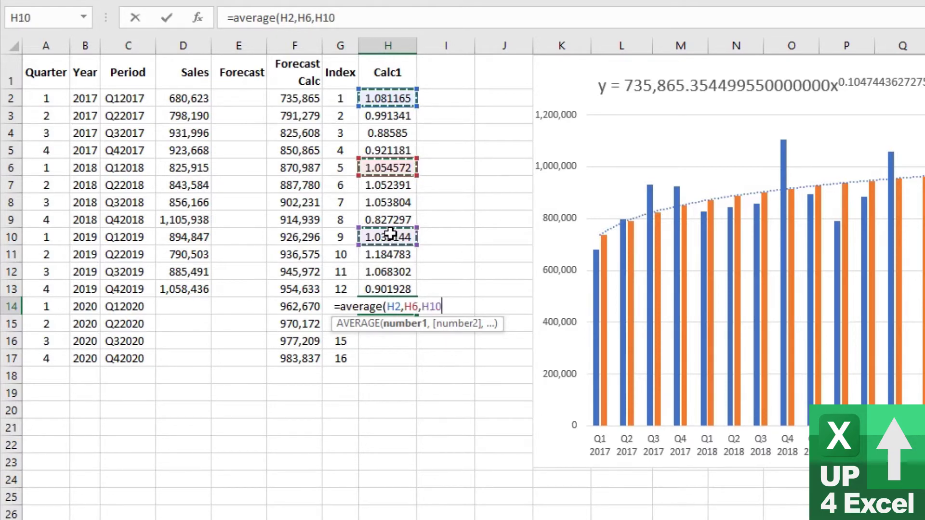
{"action": "key", "text": "Return"}
{"action": "key", "text": "Up"}
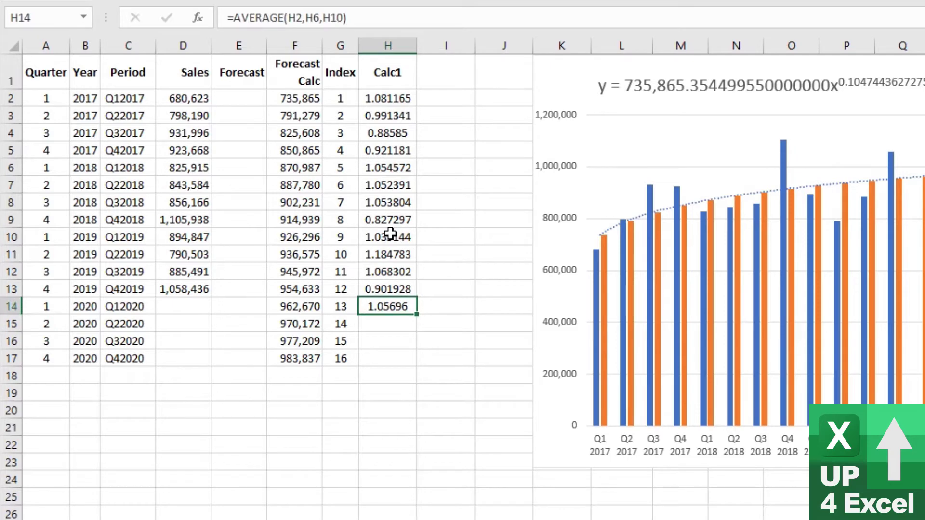
{"action": "key", "text": "Down"}
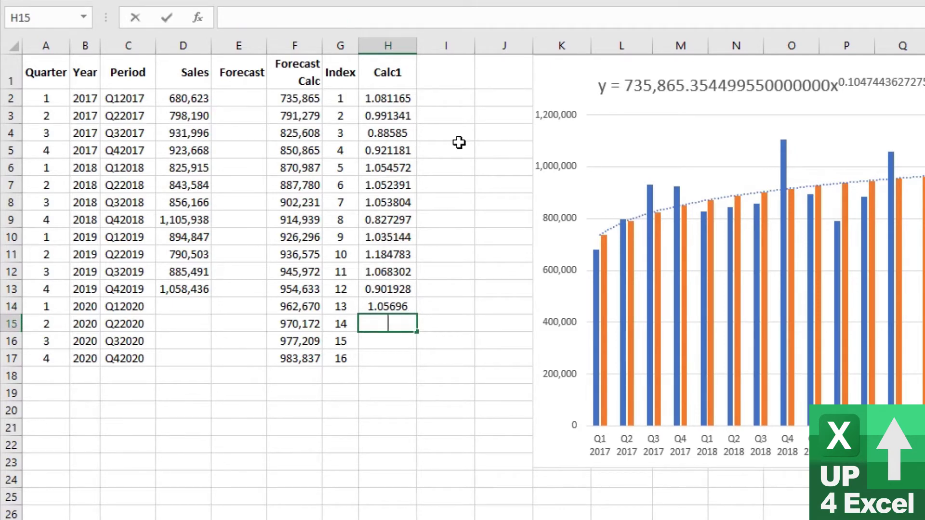
- Build =AVERAGEIF($A$2:$A$13,A15,$H$2:$H$13) in H15 with absolute quarter and ratio ranges
{"action": "type", "text": "=averageif"}
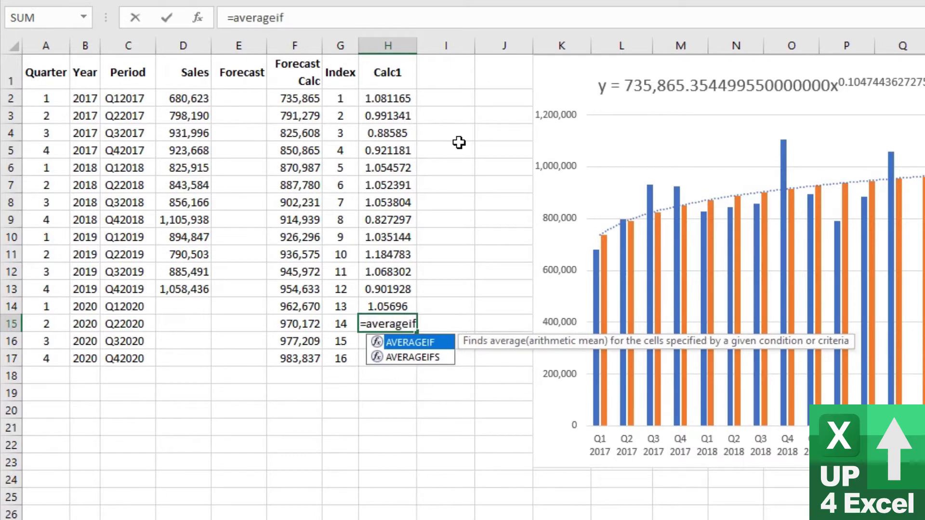
{"action": "type", "text": "("}
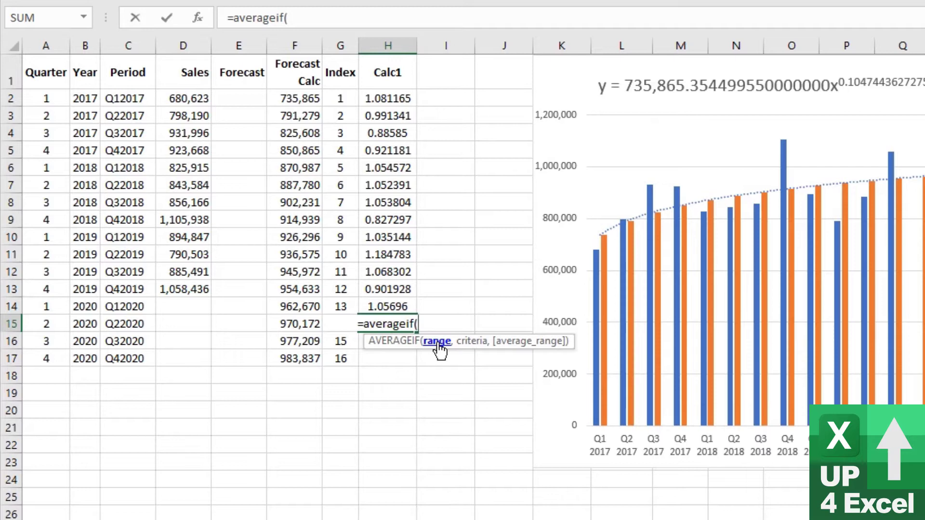
{"action": "left_click_drag", "start_coordinate": [48, 98], "coordinate": [50, 292]}
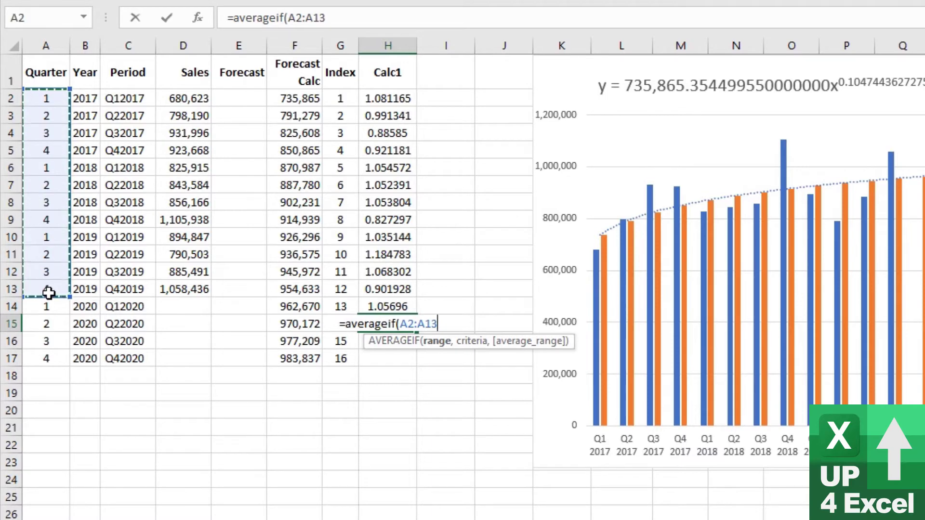
{"action": "key", "text": "F4"}
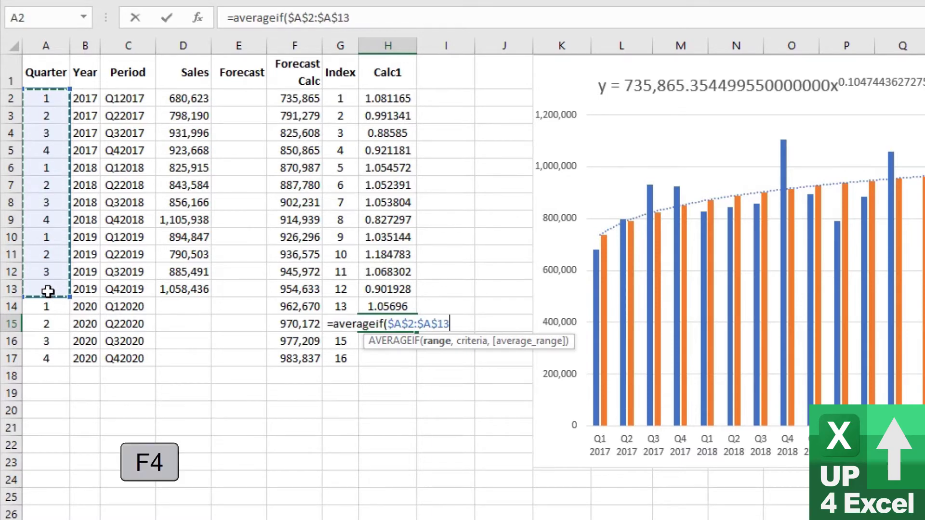
{"action": "type", "text": ","}
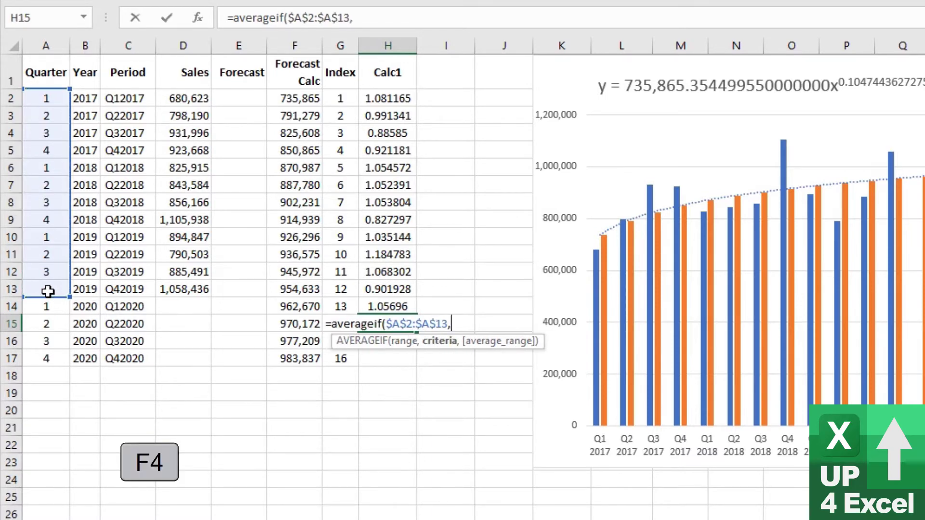
{"action": "left_click", "coordinate": [51, 326]}
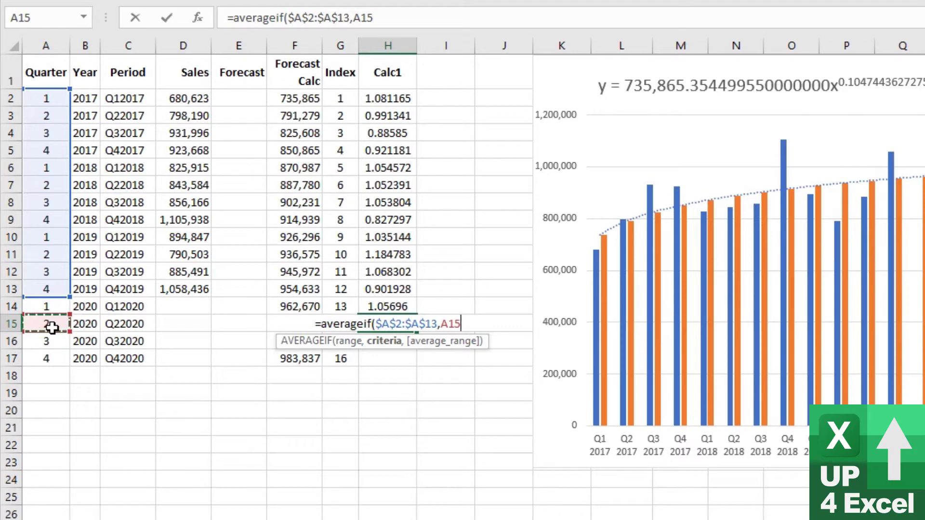
{"action": "type", "text": ","}
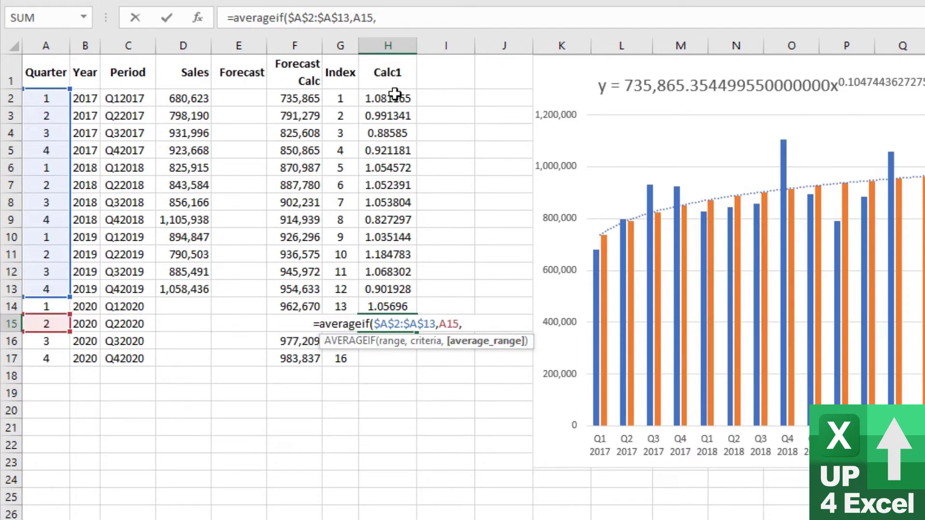
{"action": "left_click", "coordinate": [395, 96]}
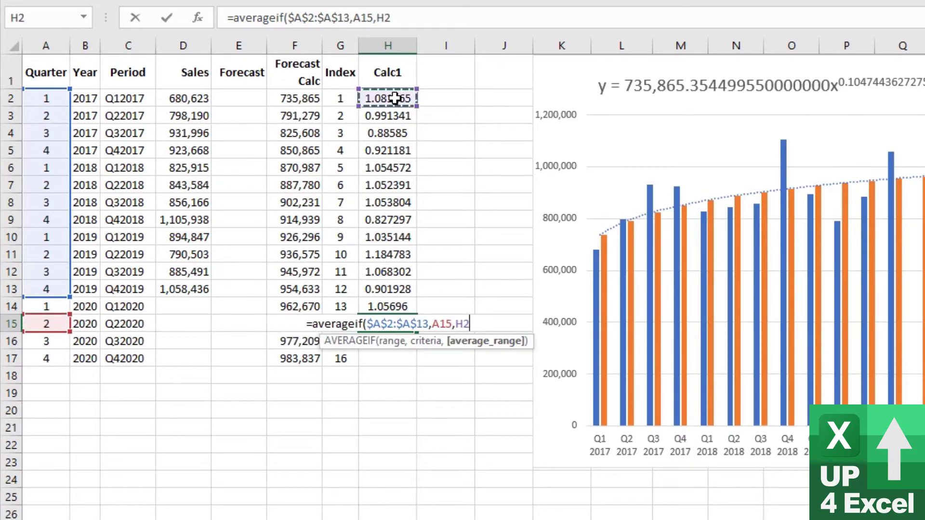
{"action": "left_click_drag", "start_coordinate": [395, 99], "coordinate": [385, 286]}
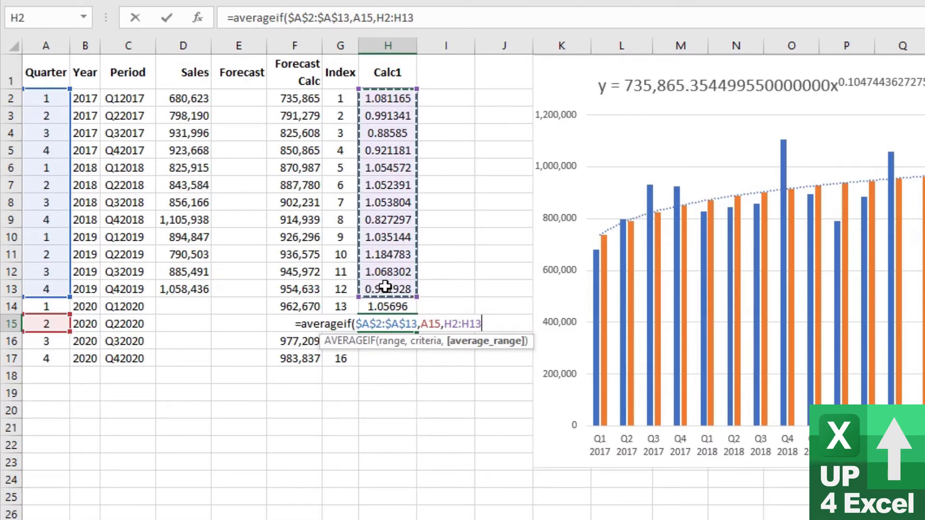
{"action": "key", "text": "F4"}
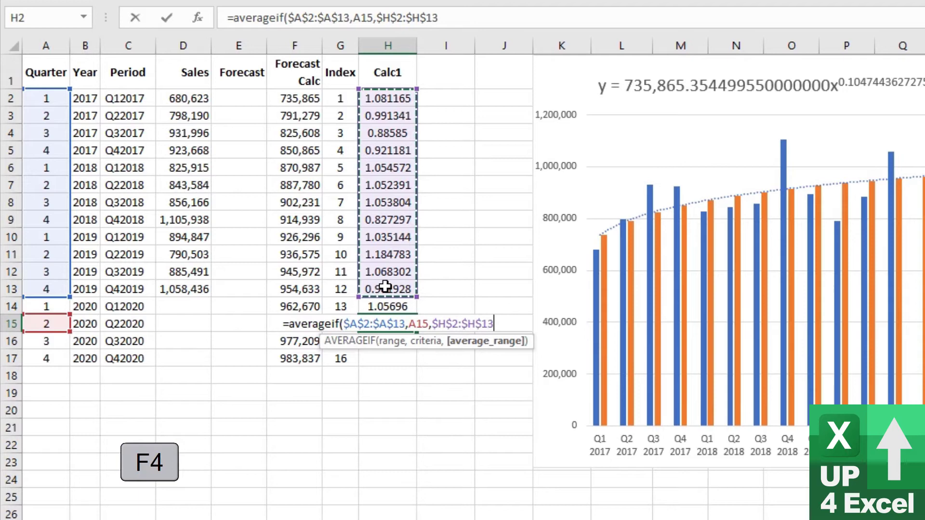
- Commit the H15 AVERAGEIF formula and copy it into H14 and H16:H17
{"action": "type", "text": ")"}
{"action": "key", "text": "Return"}
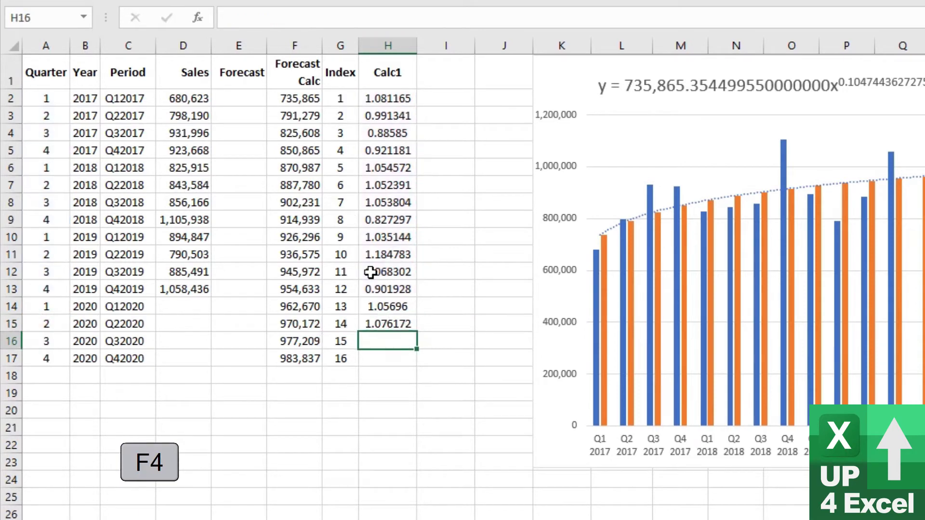
{"action": "key", "text": "Up"}
{"action": "key", "text": "ctrl+c"}
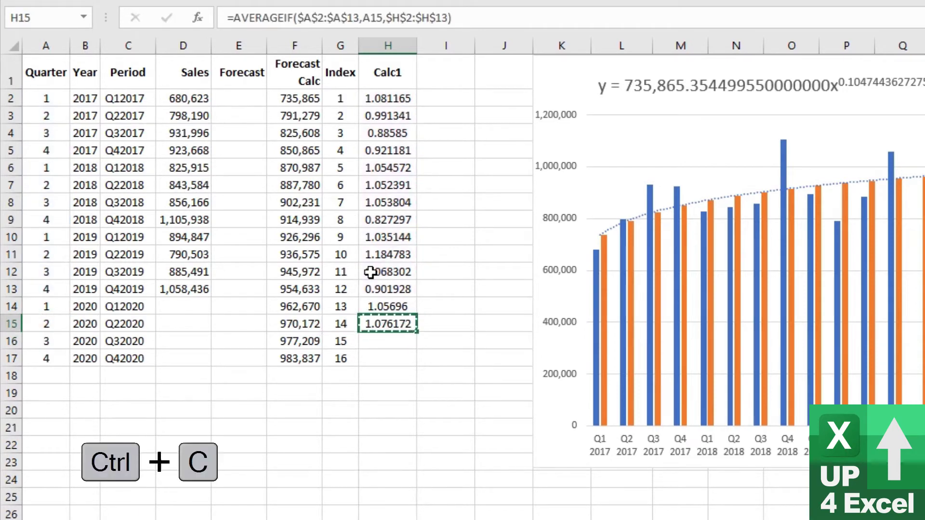
{"action": "key", "text": "Up"}
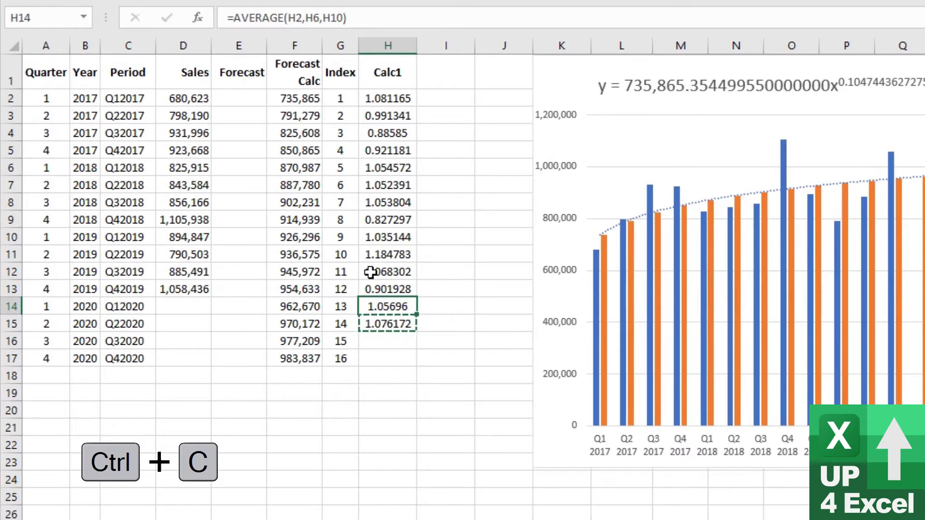
{"action": "key", "text": "ctrl+v"}
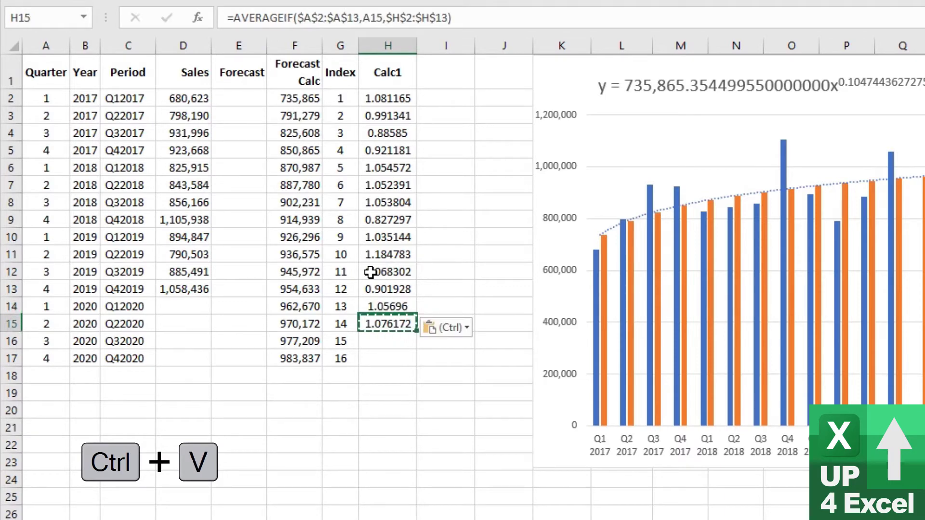
{"action": "key", "text": "Down"}
{"action": "key", "text": "shift+Down"}
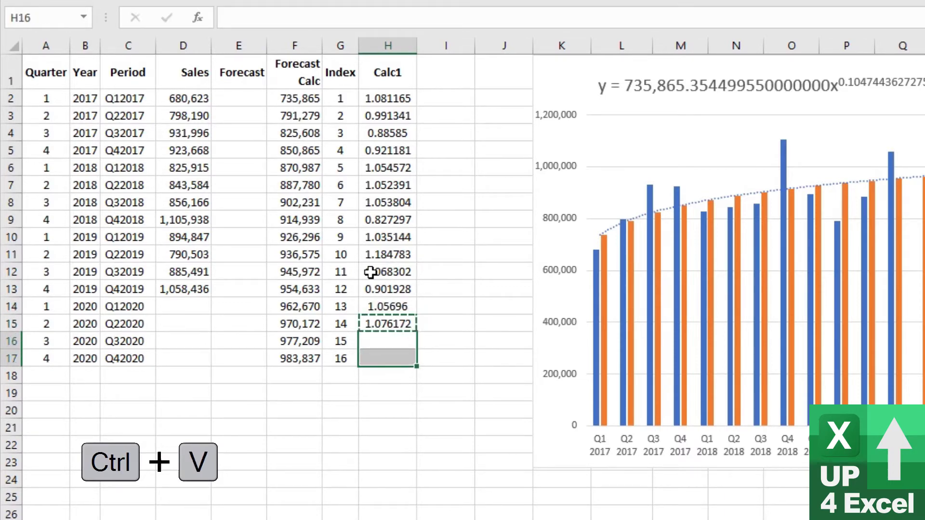
{"action": "key", "text": "ctrl+v"}
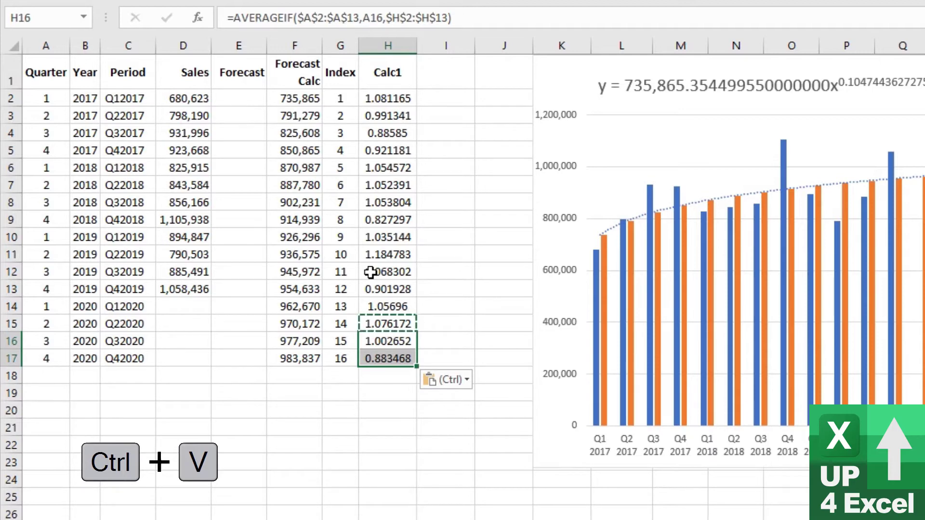
- Colour the 2020 indexes in H14:H17 blue and compare against the H11 and H13 ratios
{"action": "left_click_drag", "start_coordinate": [404, 306], "coordinate": [394, 354]}
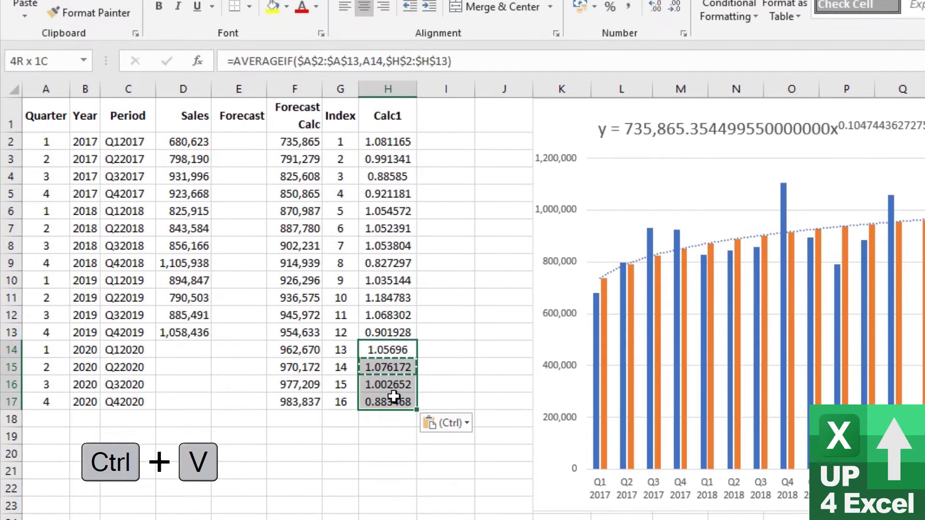
{"action": "left_click", "coordinate": [316, 7]}
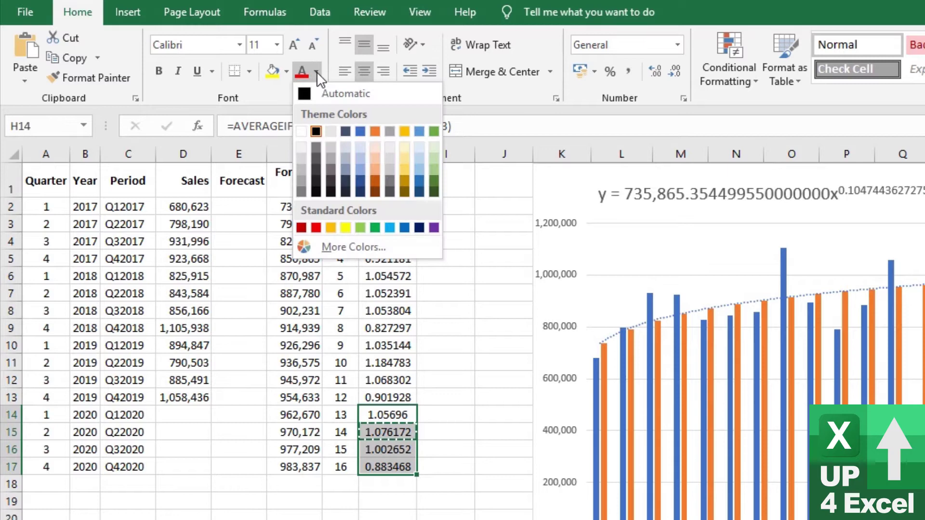
{"action": "left_click", "coordinate": [360, 131]}
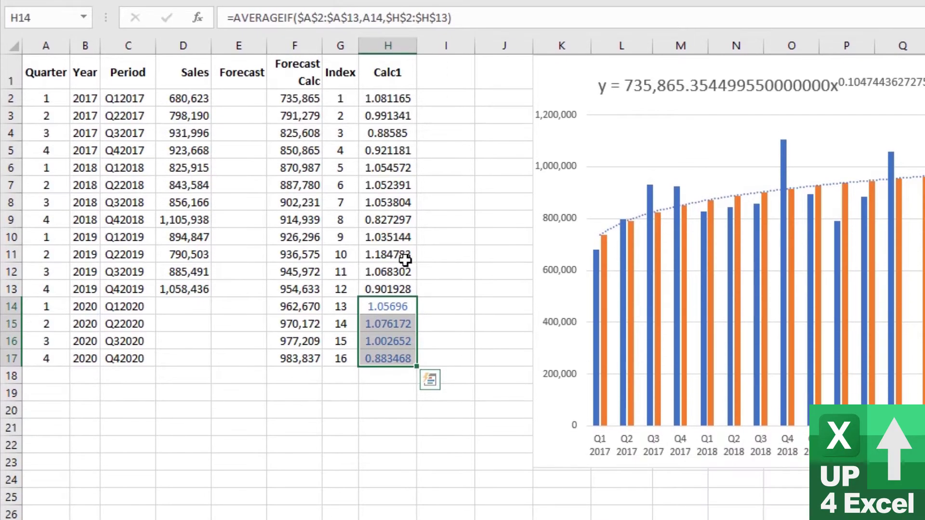
{"action": "left_click", "coordinate": [402, 288]}
{"action": "left_click", "coordinate": [394, 339]}
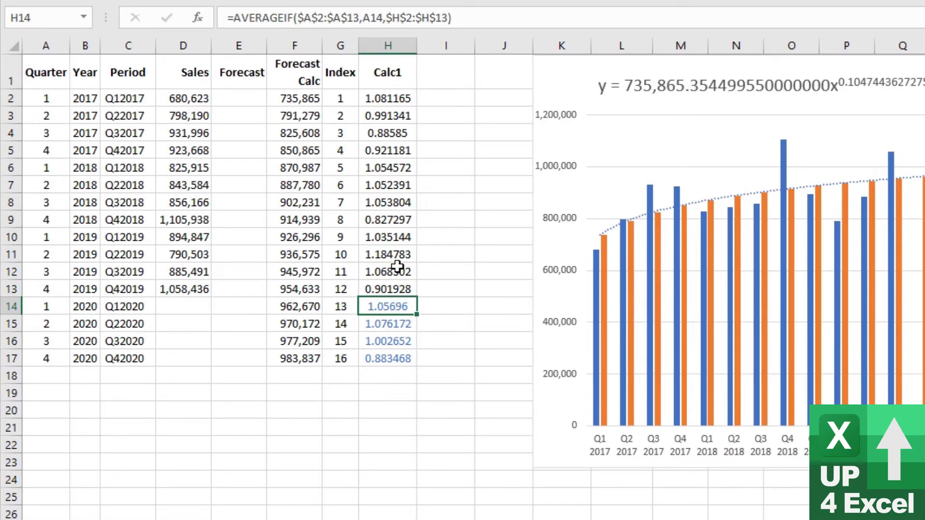
{"action": "left_click", "coordinate": [385, 292]}
{"action": "left_click", "coordinate": [388, 306]}
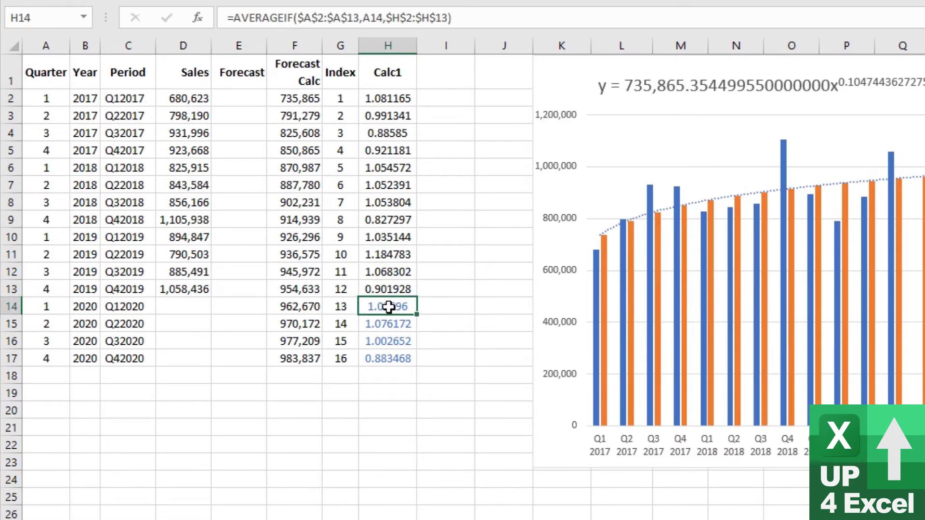
- Inspect the Calc1 ratio formula, then clear a mistaken forecast formula from Sales cell D14
{"action": "left_click", "coordinate": [190, 306]}
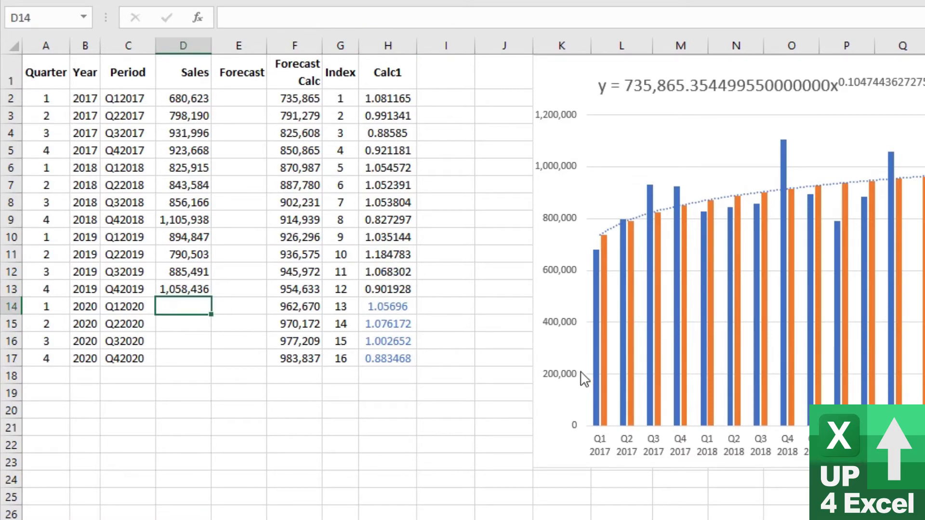
{"action": "left_click", "coordinate": [388, 94]}
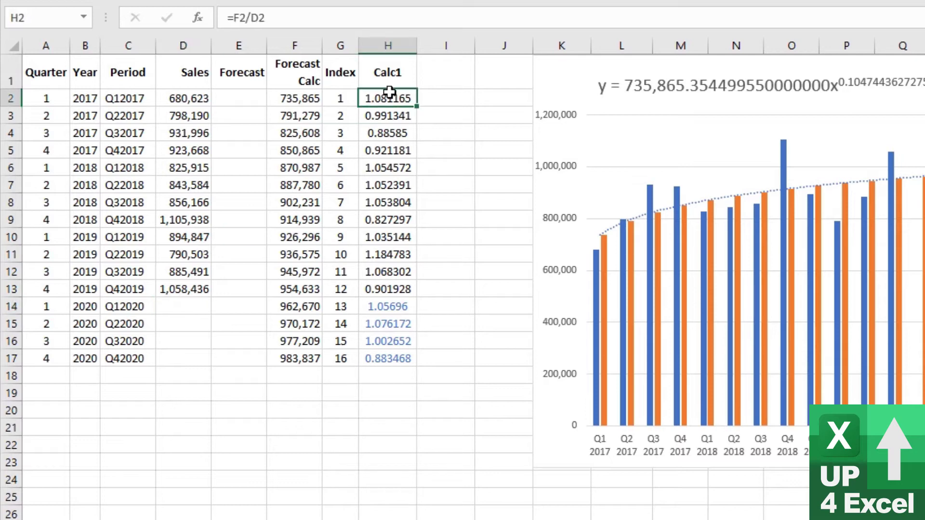
{"action": "key", "text": "F2"}
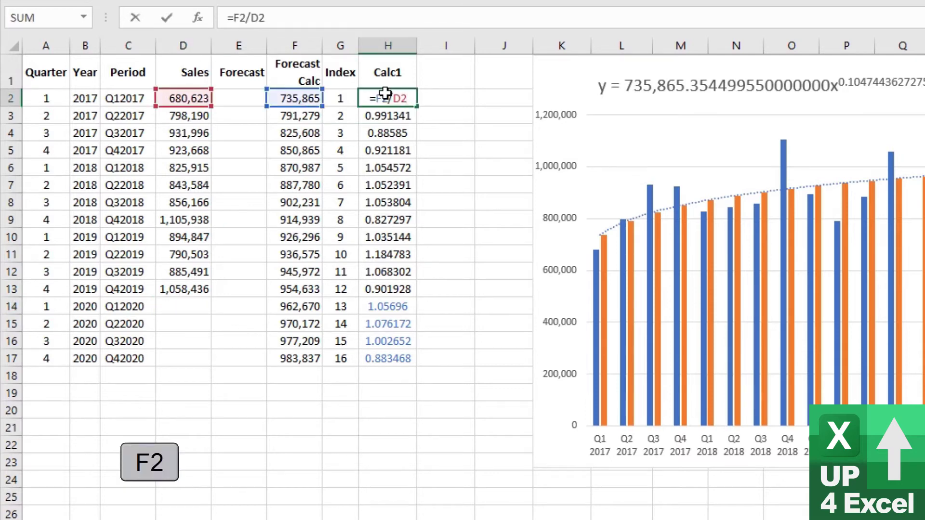
{"action": "key", "text": "Return"}
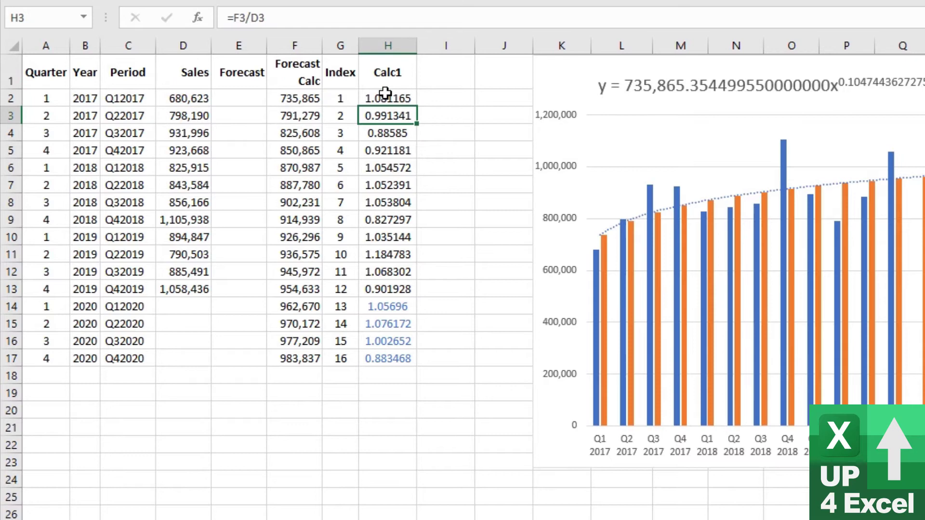
{"action": "left_click", "coordinate": [171, 303]}
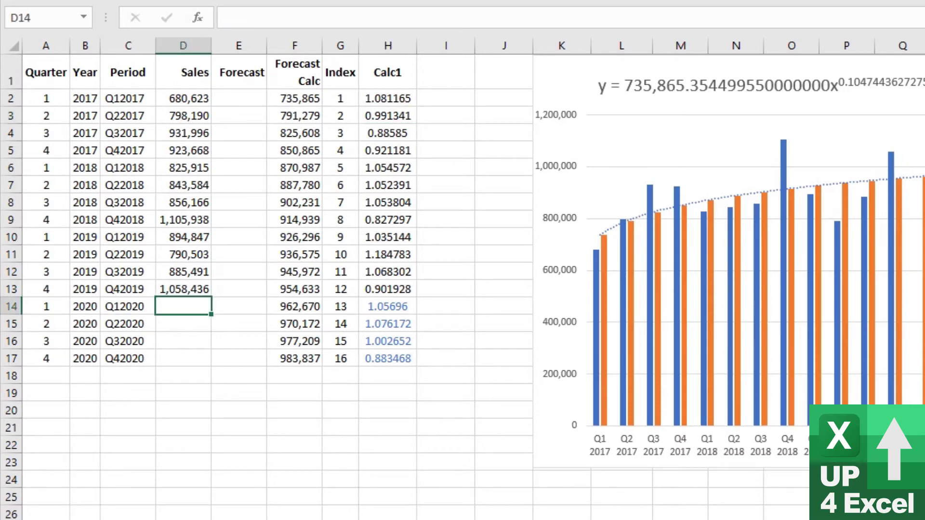
{"action": "type", "text": "="}
{"action": "key", "text": "Right"}
{"action": "key", "text": "Right"}
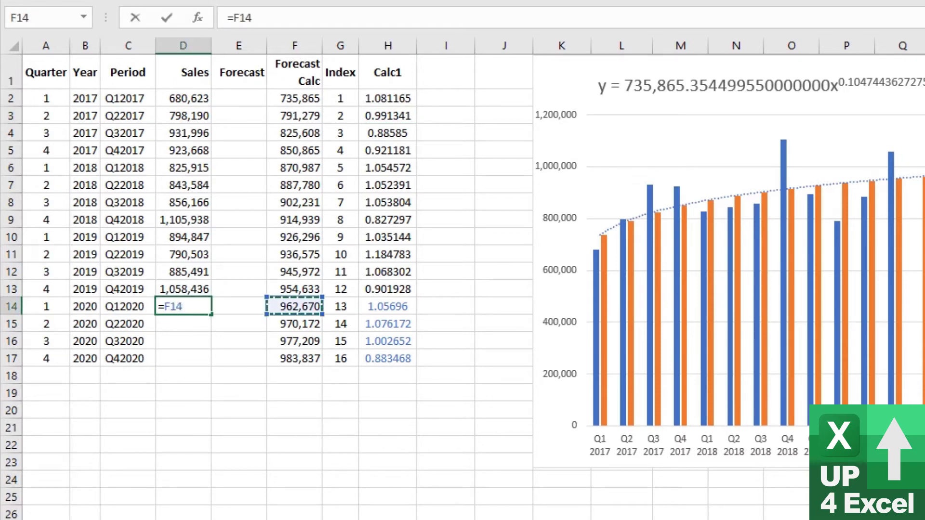
{"action": "type", "text": "/"}
{"action": "key", "text": "Right"}
{"action": "key", "text": "Right"}
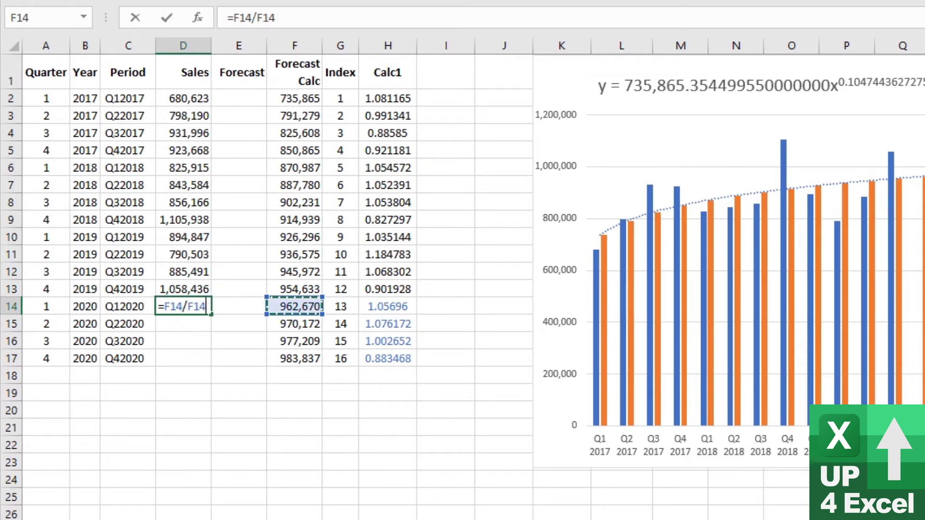
{"action": "key", "text": "Right"}
{"action": "key", "text": "Right"}
{"action": "key", "text": "Return"}
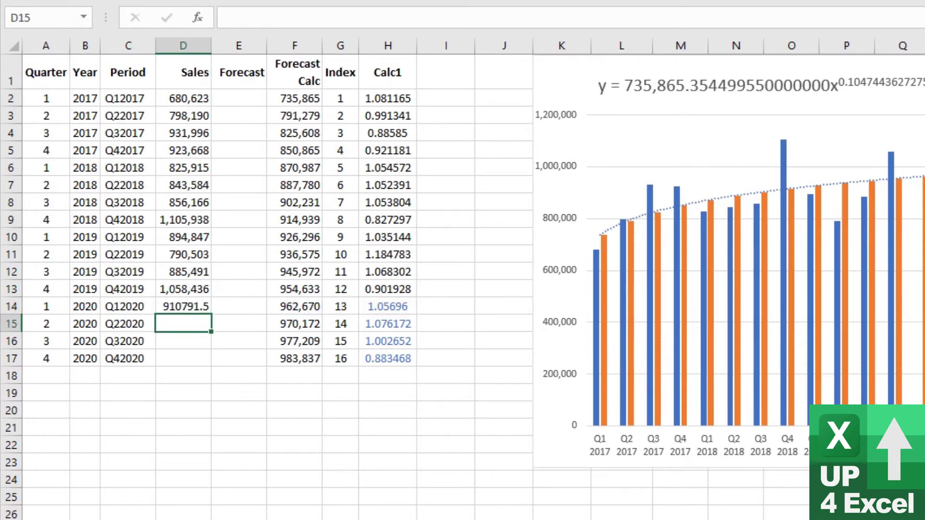
{"action": "key", "text": "Up"}
{"action": "key", "text": "Delete"}
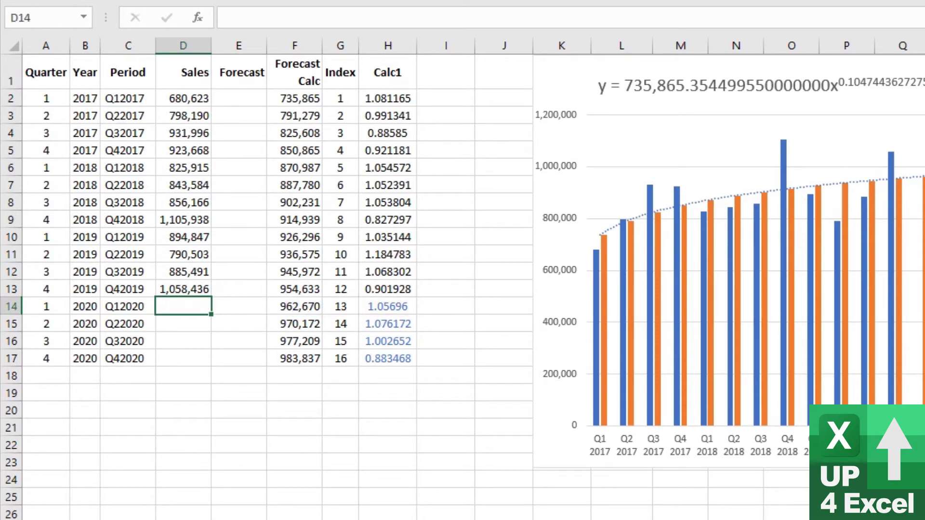
- Enter =F14/H14 in E14 as the Q1 2020 forecast
{"action": "key", "text": "Right"}
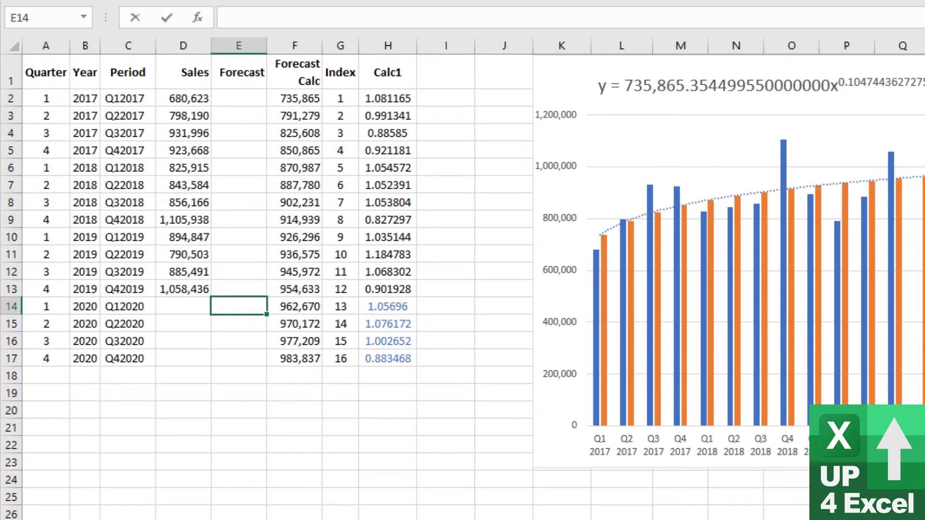
{"action": "type", "text": "="}
{"action": "key", "text": "Right"}
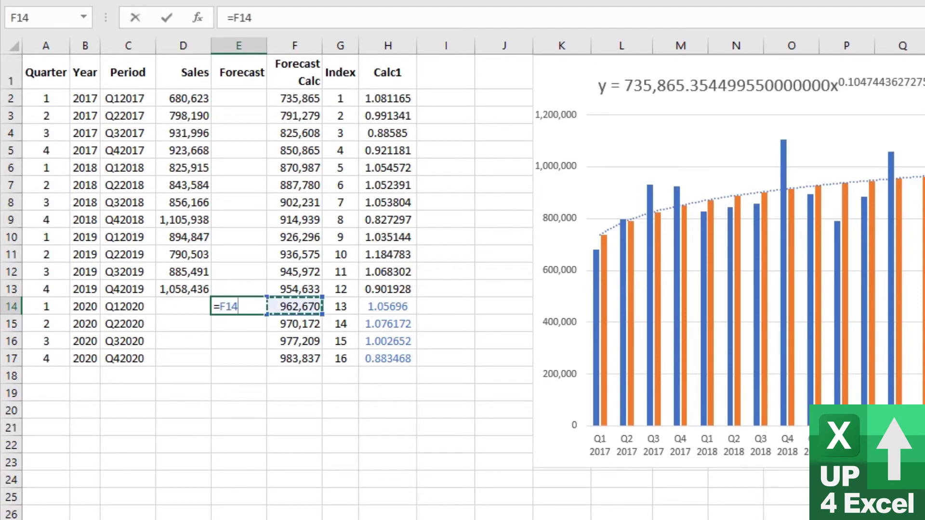
{"action": "type", "text": "/"}
{"action": "key", "text": "Right"}
{"action": "key", "text": "Right"}
{"action": "key", "text": "Right"}
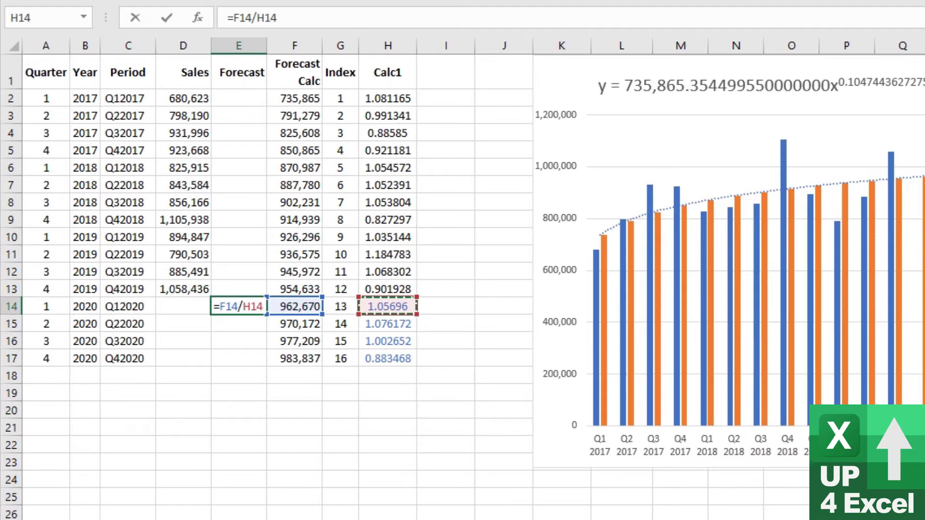
{"action": "key", "text": "Return"}
{"action": "key", "text": "Up"}
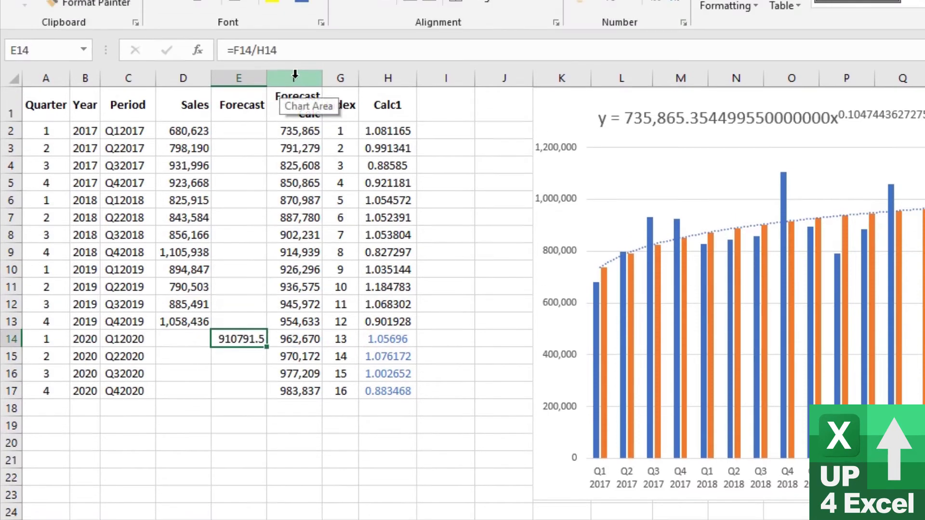
- Copy column F's number format onto column E and fill E14's formula down to E17
{"action": "left_click", "coordinate": [294, 45]}
{"action": "left_click", "coordinate": [89, 78]}
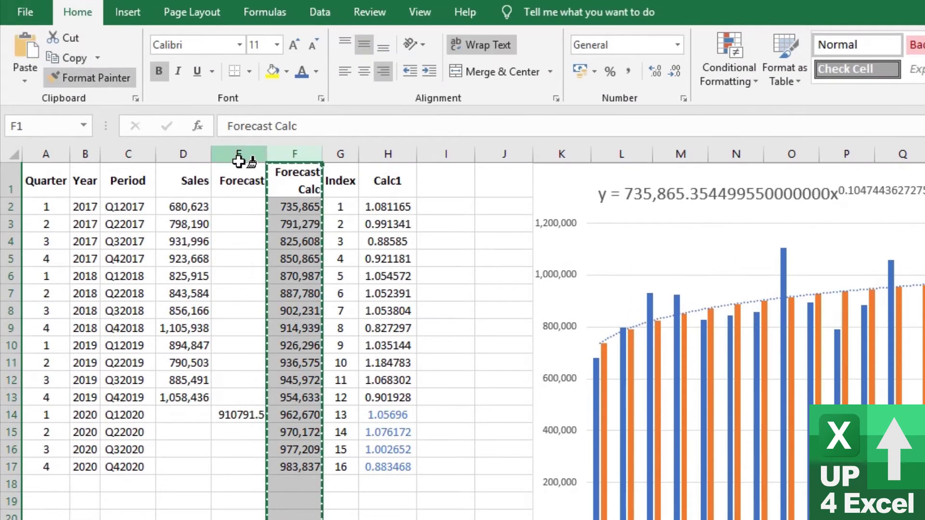
{"action": "left_click", "coordinate": [238, 154]}
{"action": "left_click", "coordinate": [243, 414]}
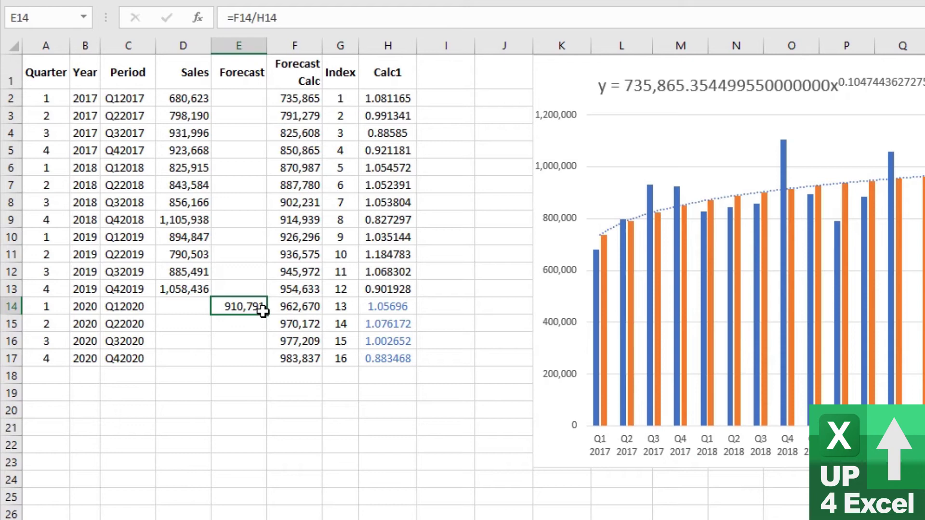
{"action": "left_click_drag", "start_coordinate": [266, 314], "coordinate": [262, 366]}
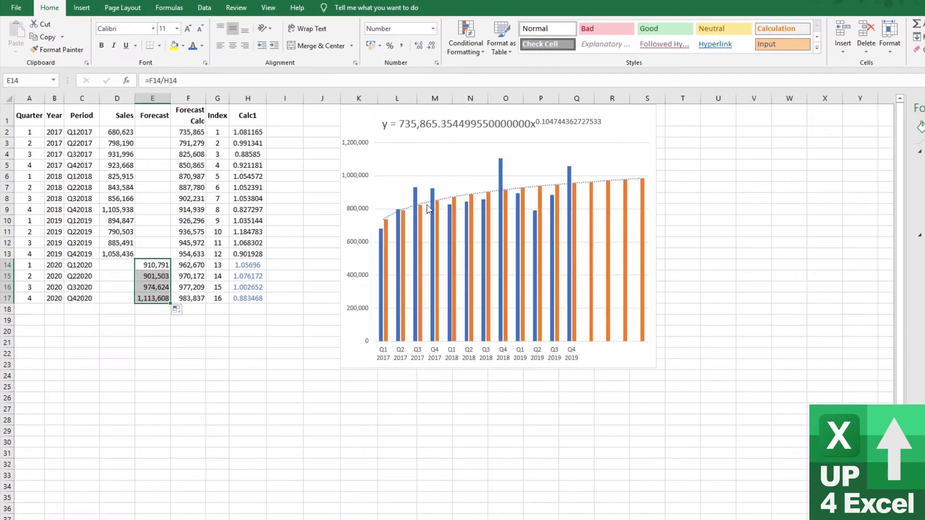
- Add a chart series named from E1 with the Forecast values E2:E17
{"action": "left_click", "coordinate": [427, 208]}
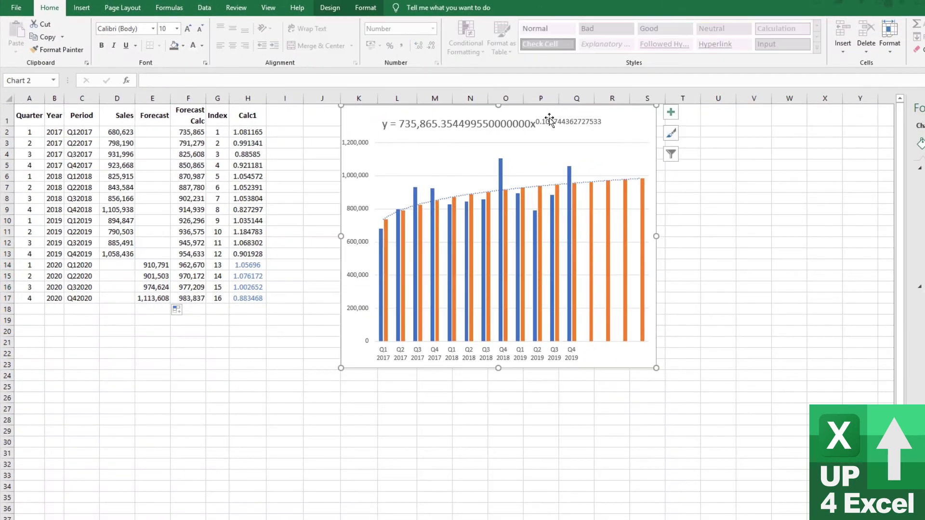
{"action": "left_click", "coordinate": [332, 8]}
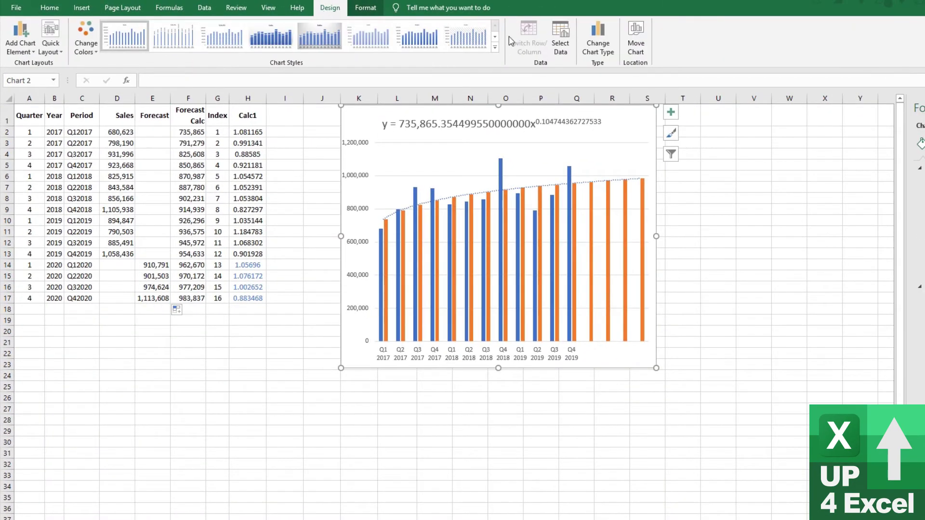
{"action": "left_click", "coordinate": [564, 42]}
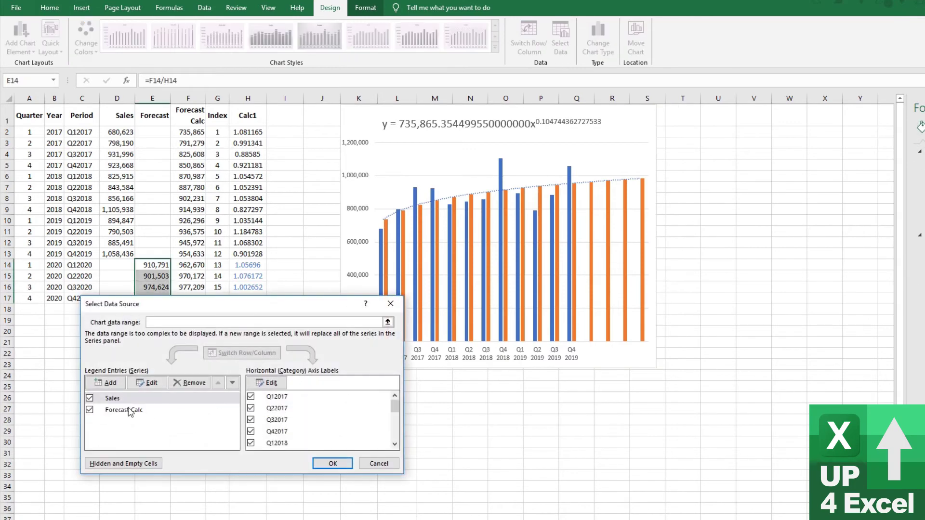
{"action": "left_click", "coordinate": [110, 383]}
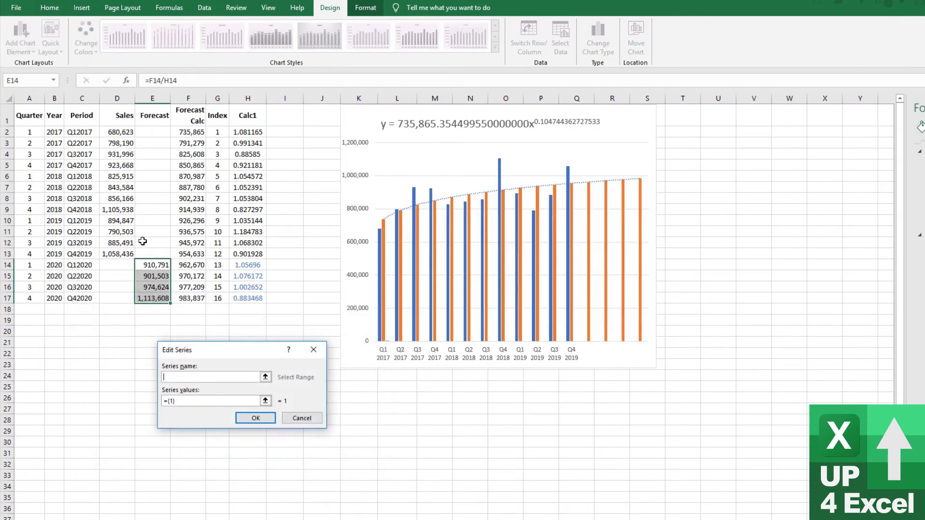
{"action": "left_click", "coordinate": [159, 119]}
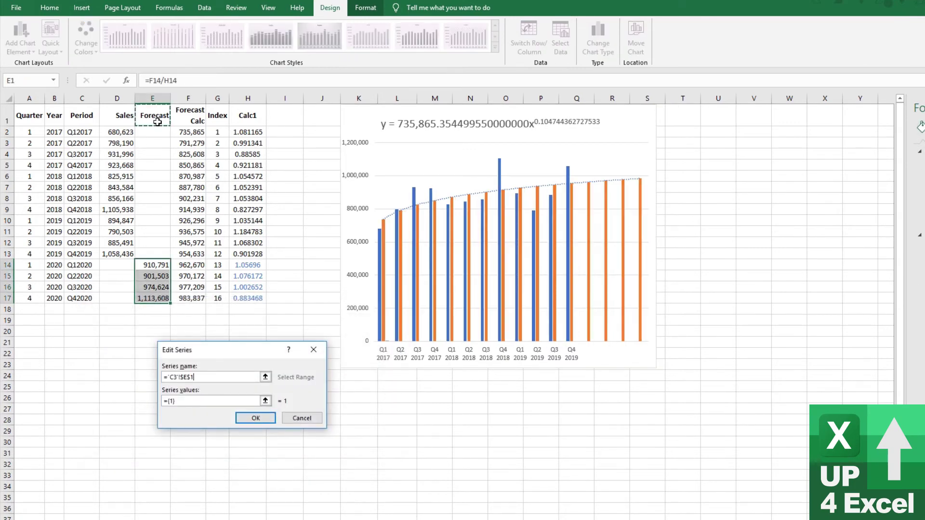
{"action": "left_click", "coordinate": [265, 401]}
{"action": "left_click_drag", "start_coordinate": [150, 133], "coordinate": [159, 300]}
{"action": "left_click", "coordinate": [316, 369]}
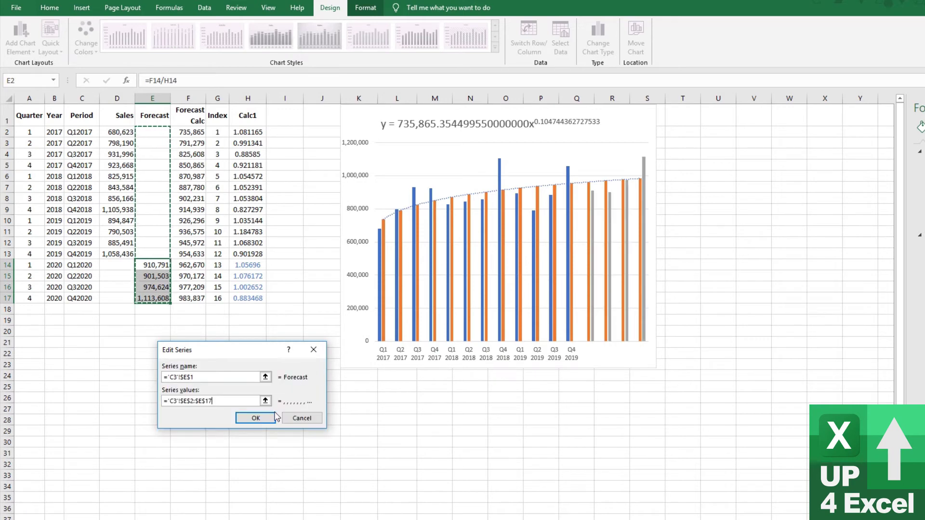
{"action": "left_click", "coordinate": [255, 418]}
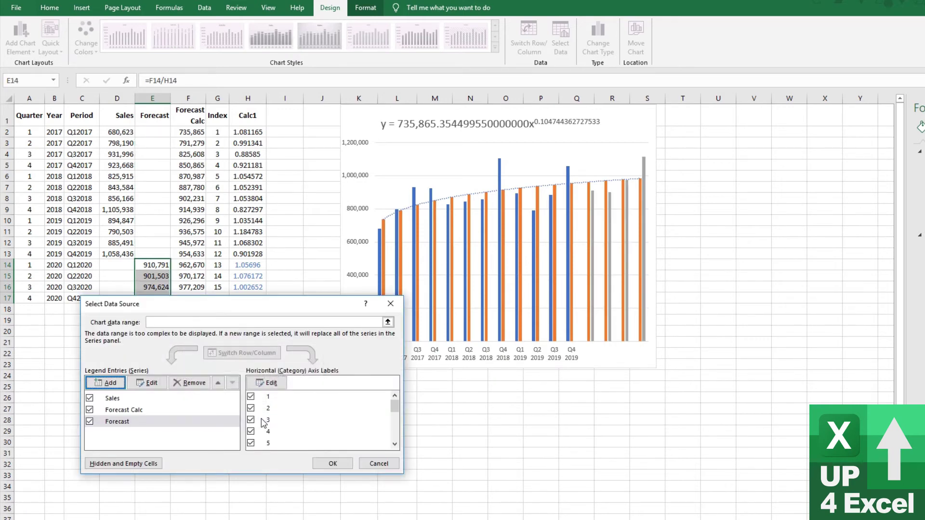
- Change the horizontal axis labels to the Period range C2:C17
{"action": "left_click", "coordinate": [271, 384]}
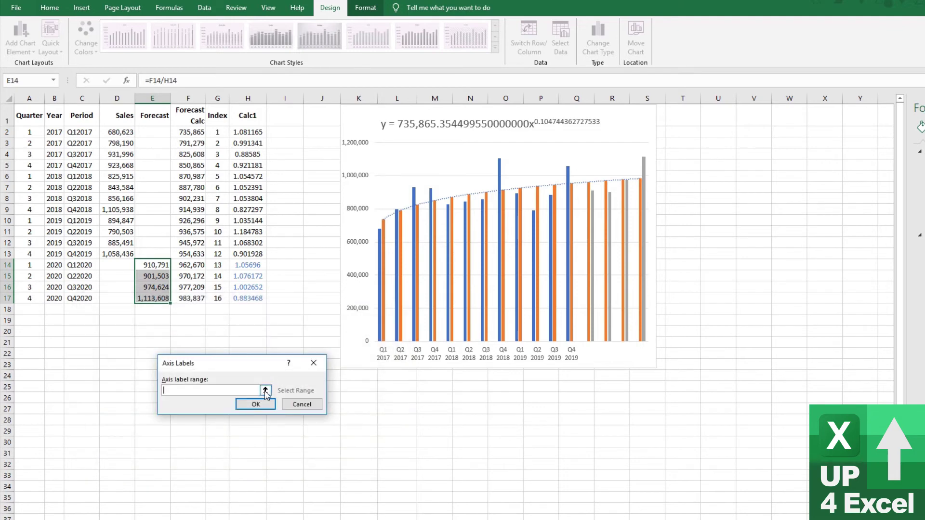
{"action": "left_click_drag", "start_coordinate": [86, 129], "coordinate": [94, 299]}
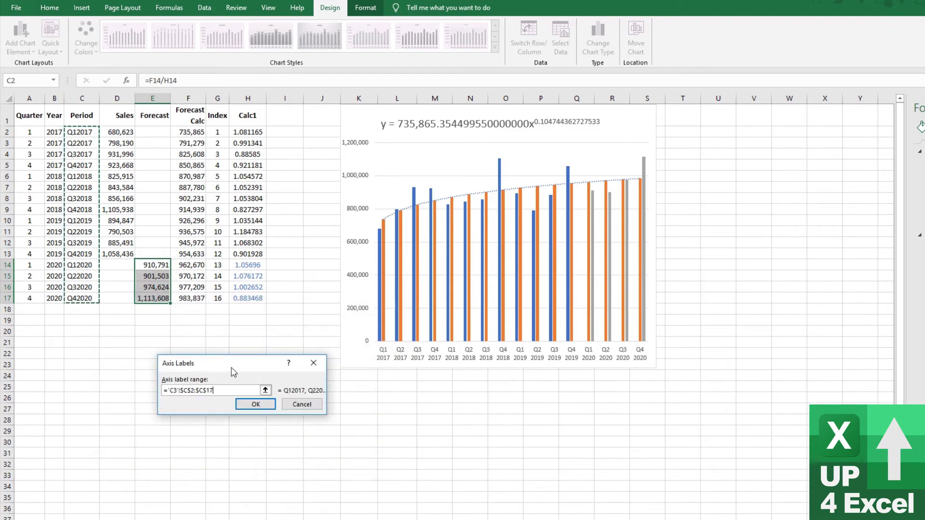
{"action": "left_click", "coordinate": [256, 404]}
- Close Select Data Source and inspect the values of the grey 2020 forecast bars
{"action": "left_click", "coordinate": [333, 463]}
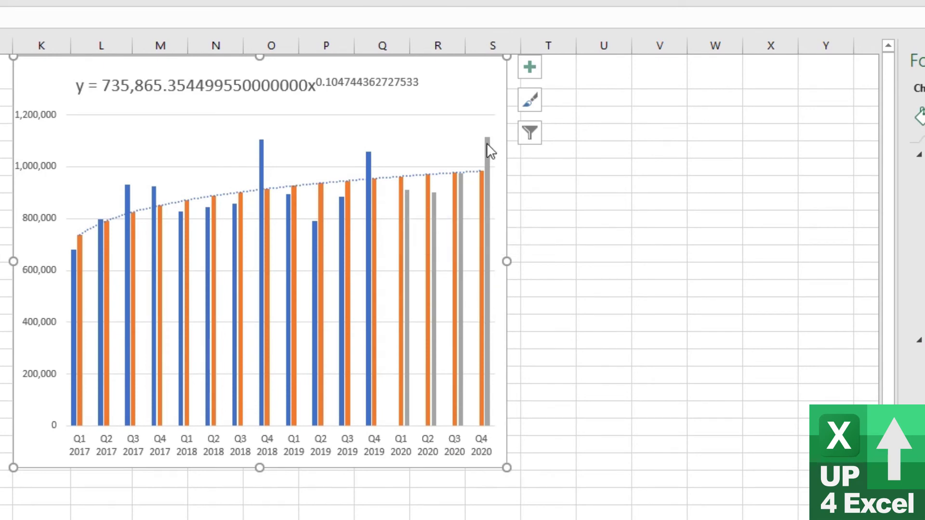
{"action": "mouse_move", "coordinate": [489, 142]}
{"action": "mouse_move", "coordinate": [421, 192]}
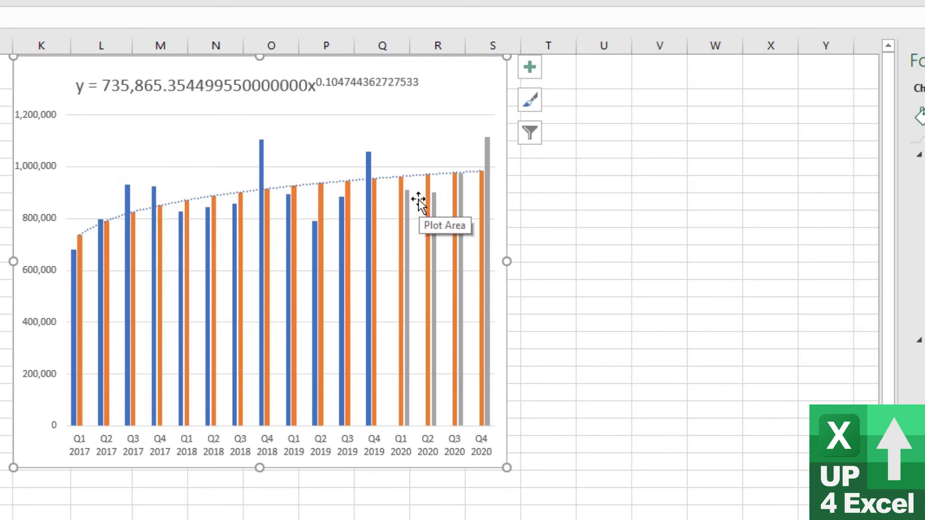
- Delete the orange Forecast Calc series and set the trendline to forecast forward 8 periods
{"action": "left_click", "coordinate": [212, 204]}
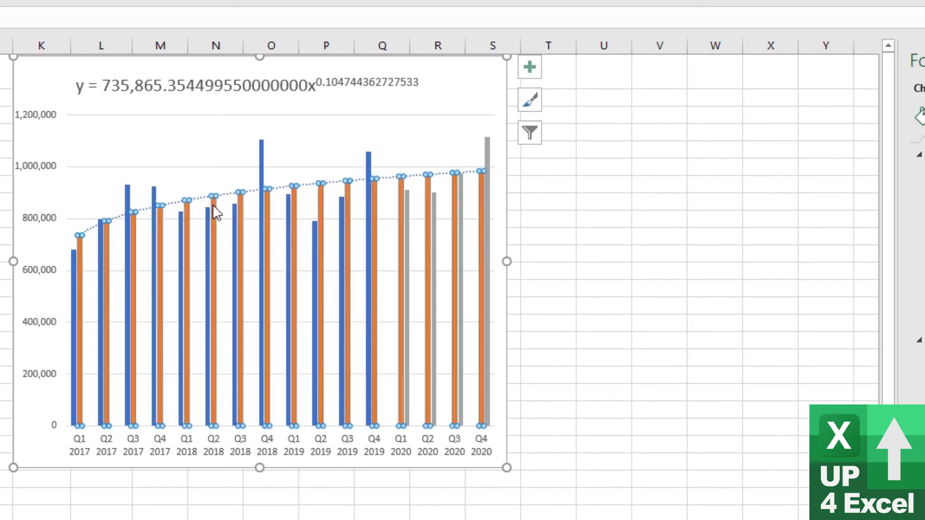
{"action": "key", "text": "Delete"}
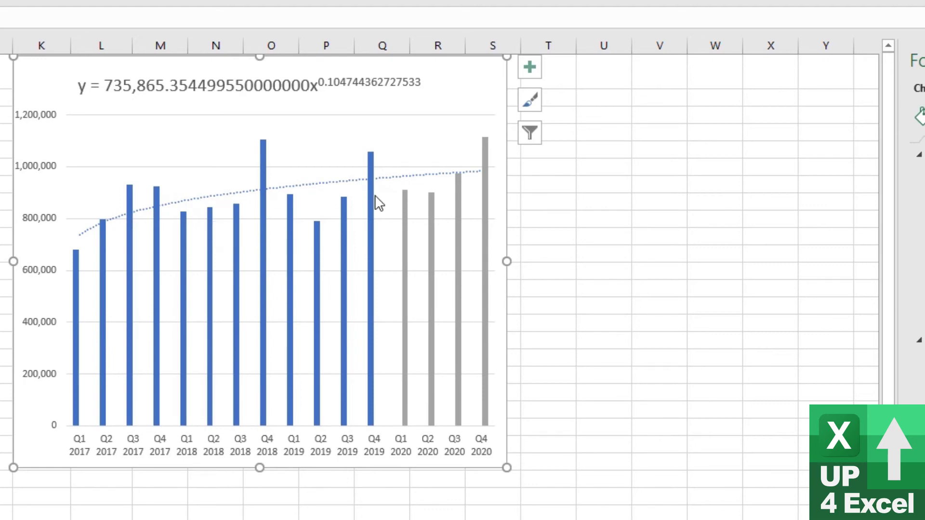
{"action": "left_click", "coordinate": [453, 172]}
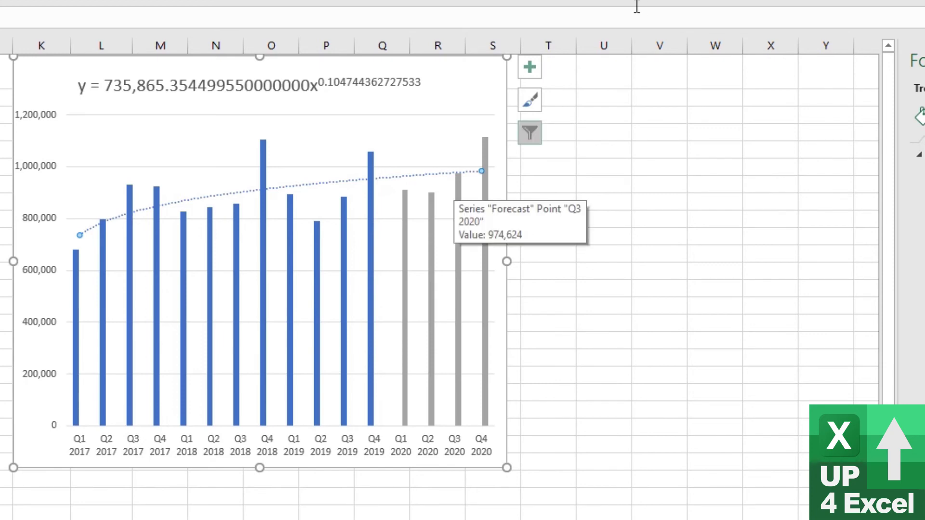
{"action": "mouse_move", "coordinate": [482, 181]}
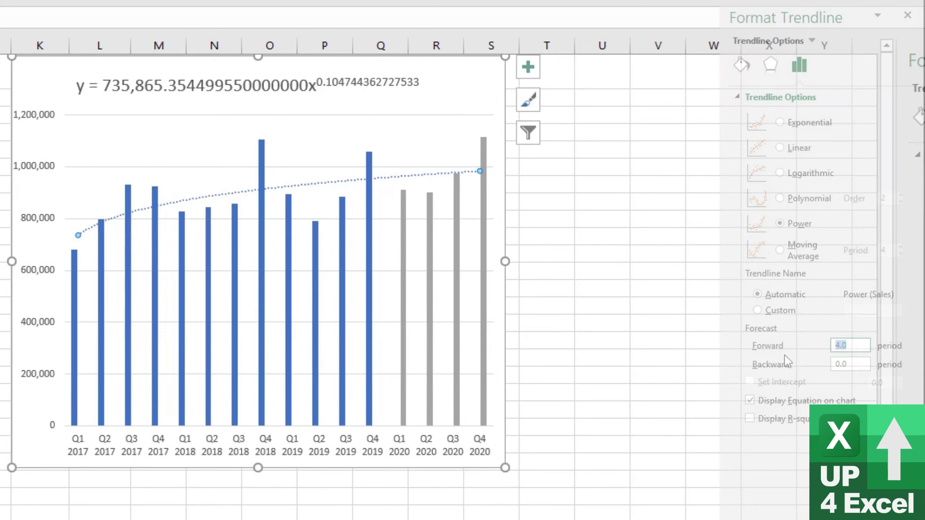
{"action": "type", "text": "8"}
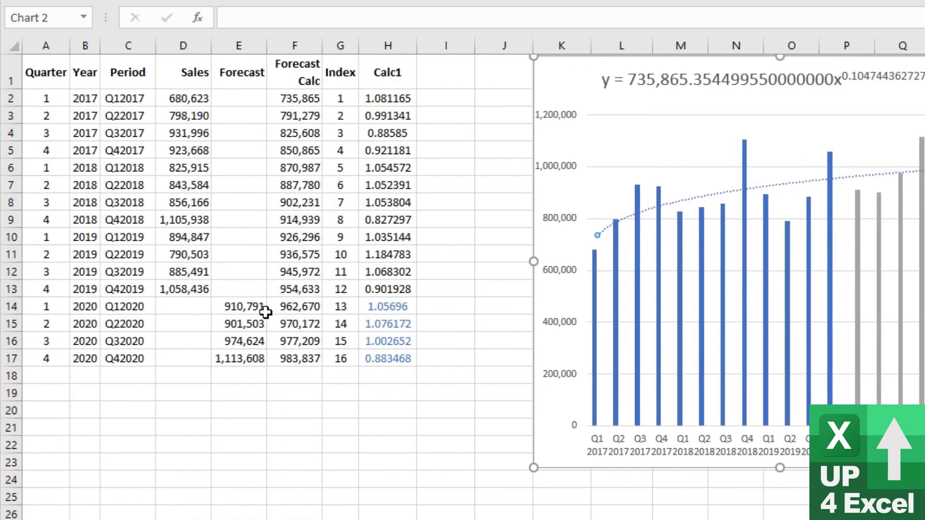
- Copy the quarter and year cells A14:B17 into rows 18–21 for 2021
{"action": "left_click_drag", "start_coordinate": [227, 310], "coordinate": [227, 358]}
{"action": "left_click", "coordinate": [229, 357]}
{"action": "left_click", "coordinate": [264, 359]}
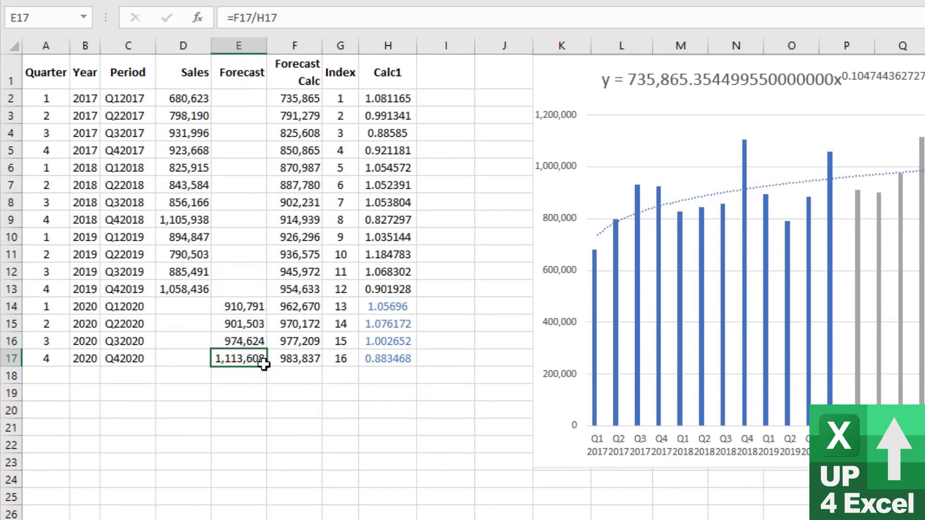
{"action": "left_click", "coordinate": [48, 363]}
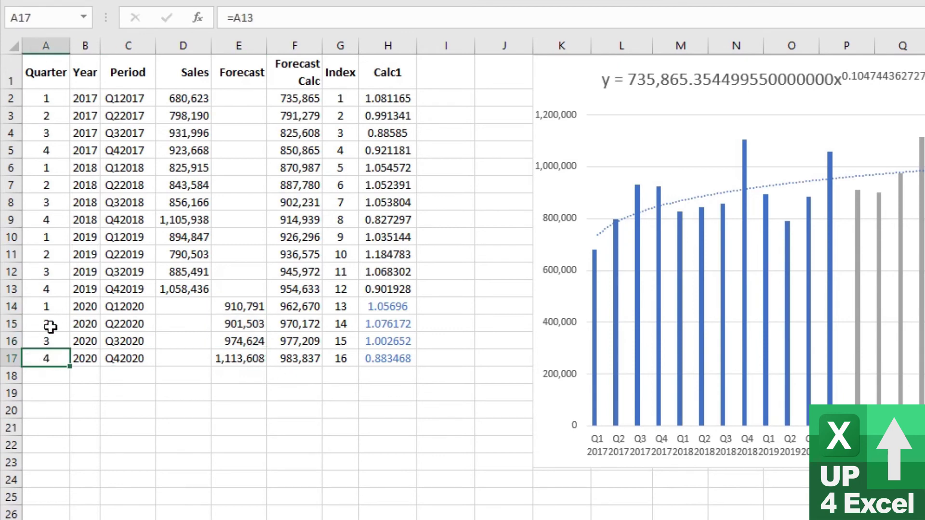
{"action": "left_click_drag", "start_coordinate": [48, 307], "coordinate": [86, 354]}
{"action": "key", "text": "ctrl+c"}
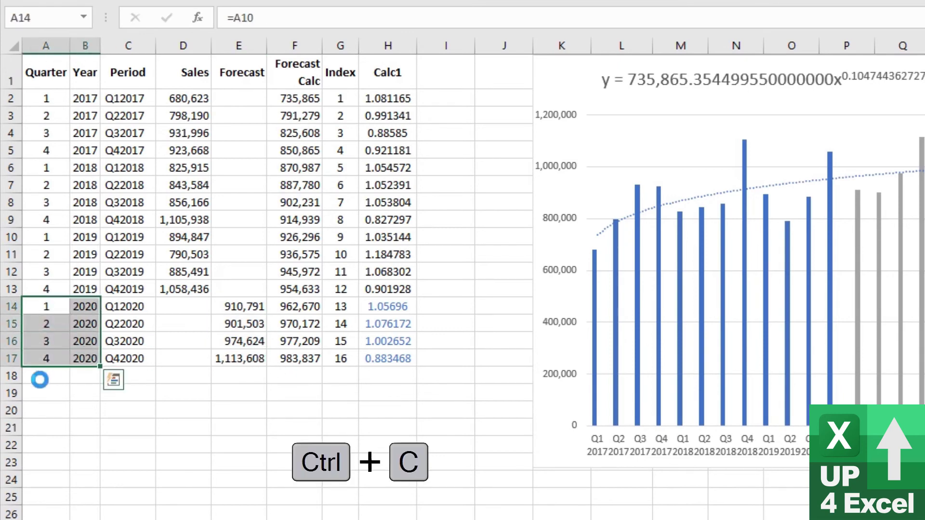
{"action": "left_click", "coordinate": [48, 375]}
{"action": "key", "text": "ctrl+v"}
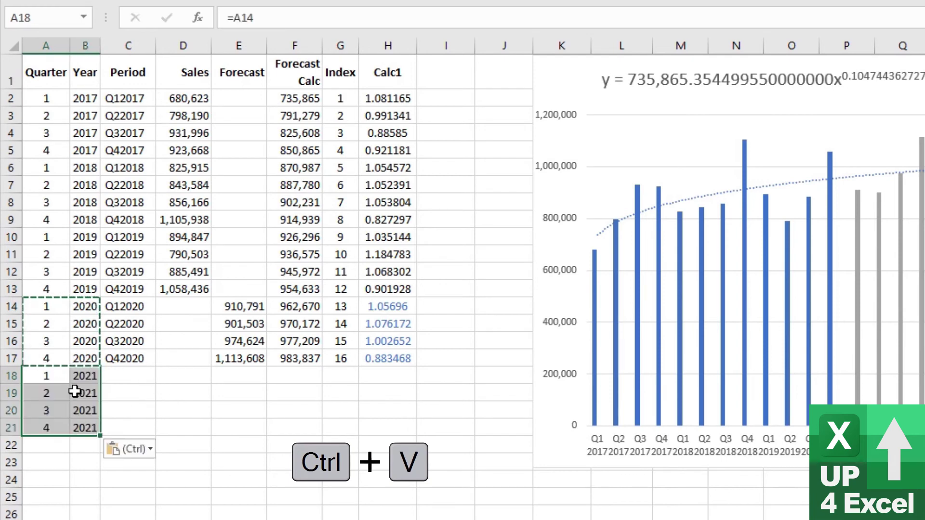
- Fill period labels through Q42021 and the row 17 forecast formulas down to row 21
{"action": "left_click", "coordinate": [149, 360]}
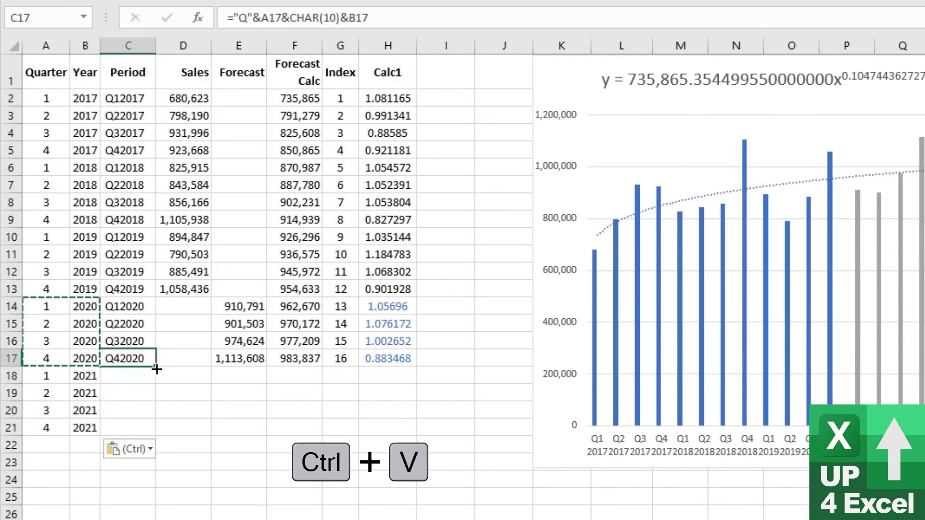
{"action": "double_click", "coordinate": [150, 362]}
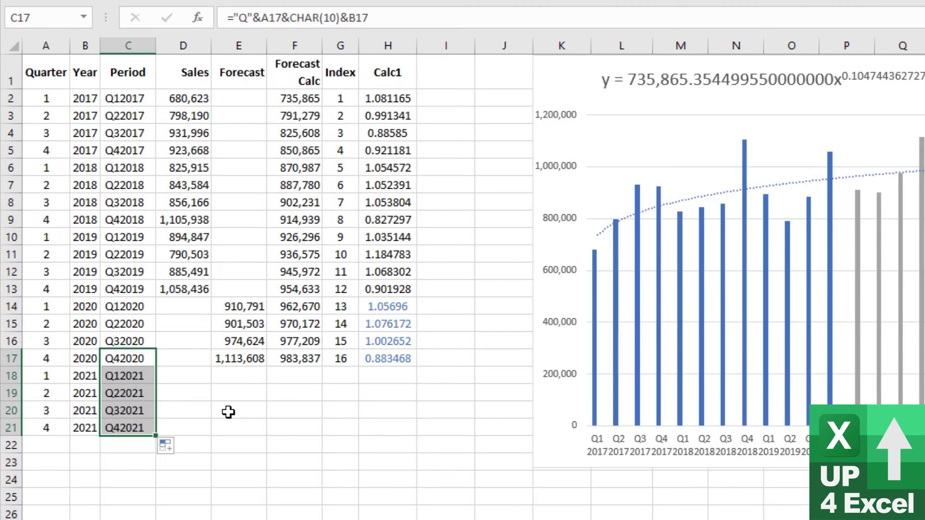
{"action": "left_click_drag", "start_coordinate": [248, 360], "coordinate": [396, 435]}
{"action": "left_click", "coordinate": [319, 360]}
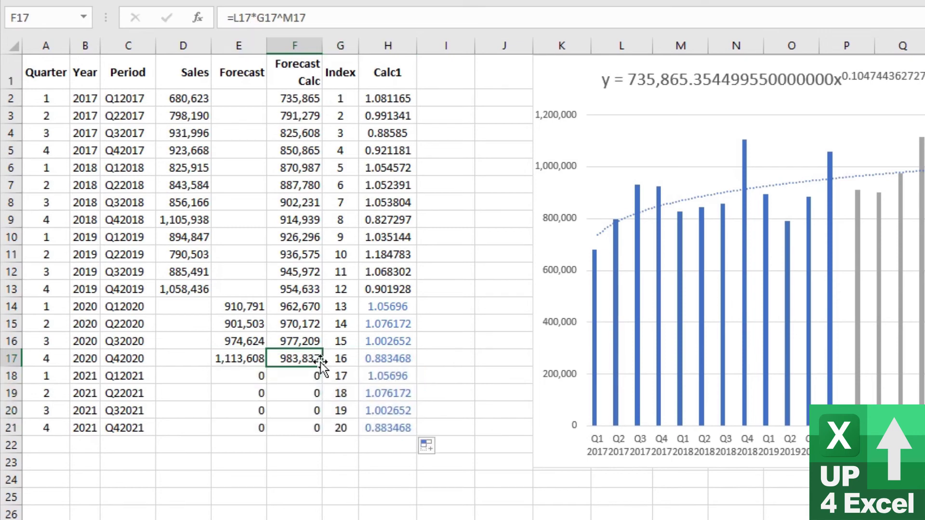
{"action": "double_click", "coordinate": [320, 365]}
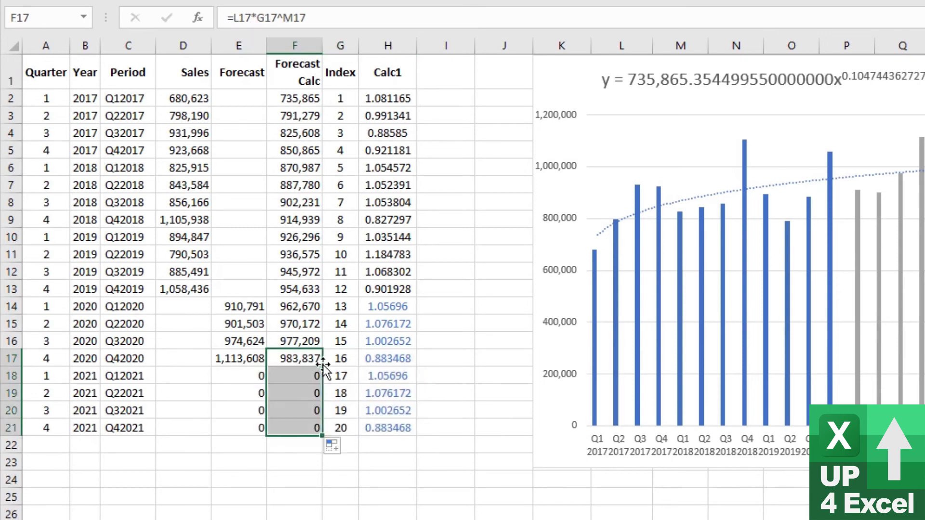
{"action": "left_click", "coordinate": [487, 379]}
- Extend the Multiple and Power values down to row 21, moving the chart aside temporarily
{"action": "left_click_drag", "start_coordinate": [588, 82], "coordinate": [543, 506]}
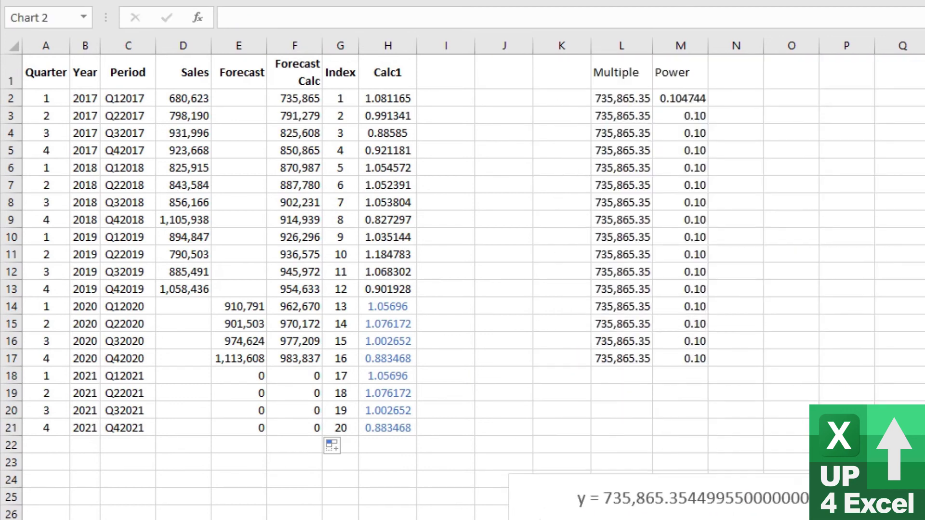
{"action": "left_click_drag", "start_coordinate": [609, 358], "coordinate": [703, 434]}
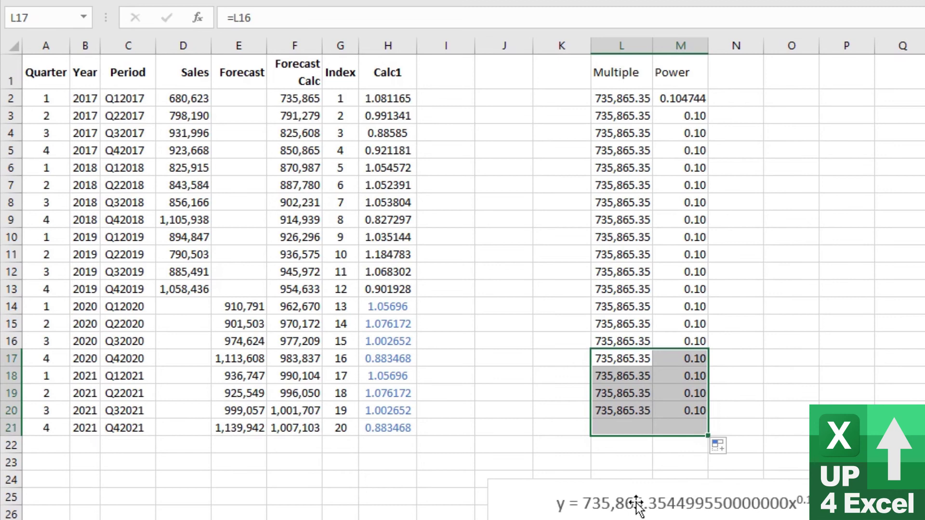
{"action": "left_click_drag", "start_coordinate": [524, 496], "coordinate": [499, 103]}
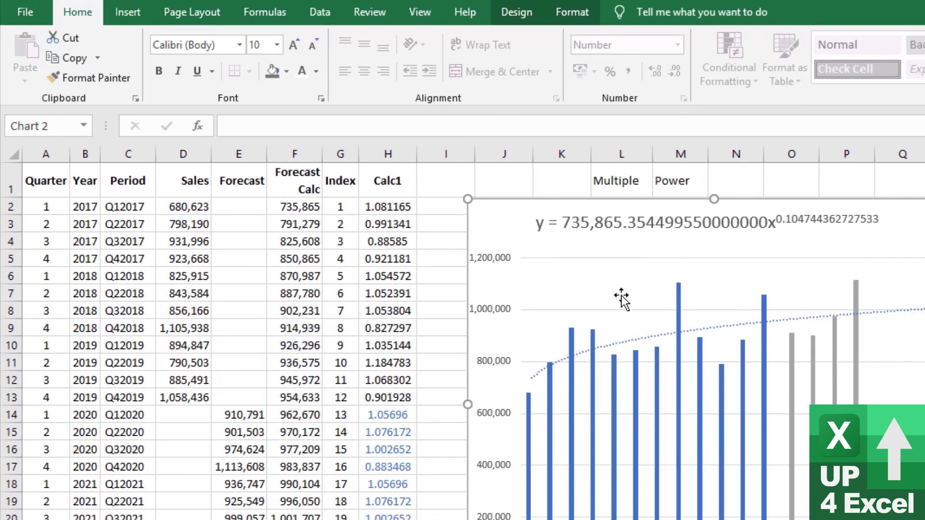
- Open the chart's Select Data Source dialog from Chart Design
{"action": "left_click", "coordinate": [621, 188]}
{"action": "left_click", "coordinate": [570, 12]}
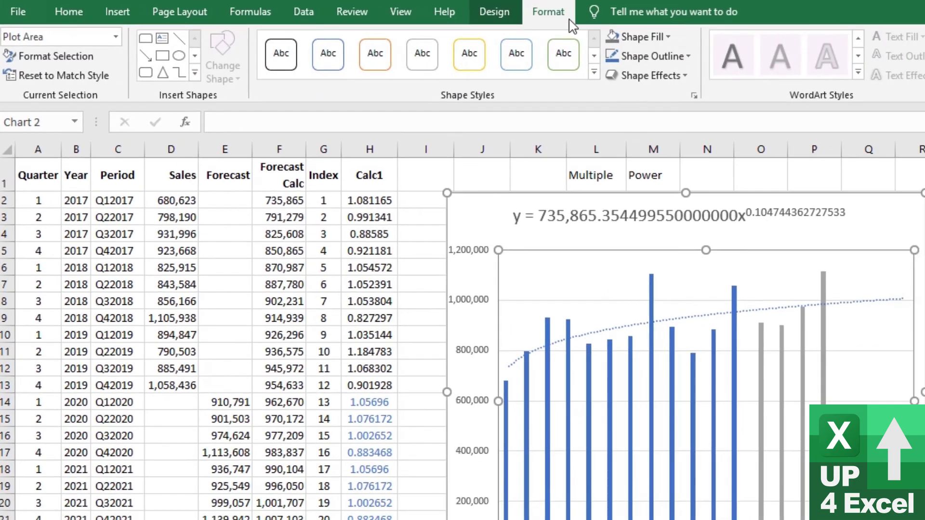
{"action": "left_click", "coordinate": [517, 12]}
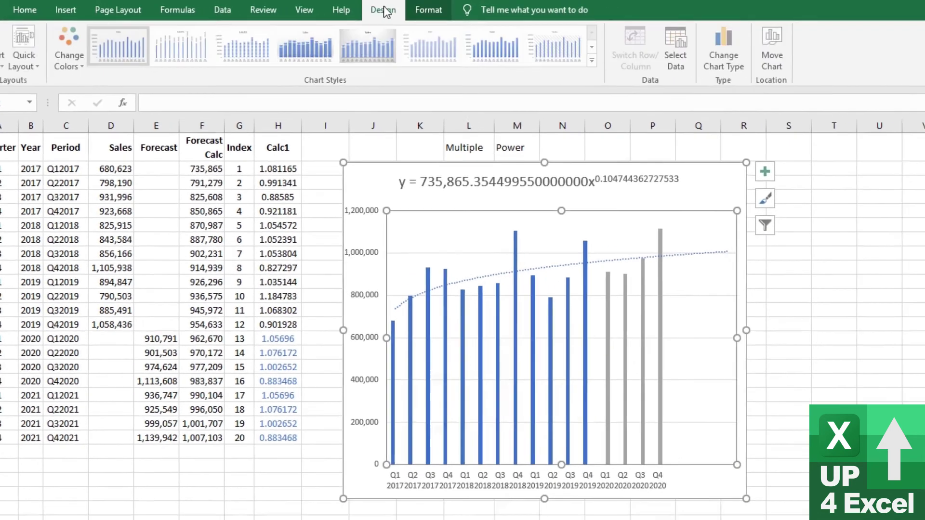
{"action": "left_click", "coordinate": [675, 53]}
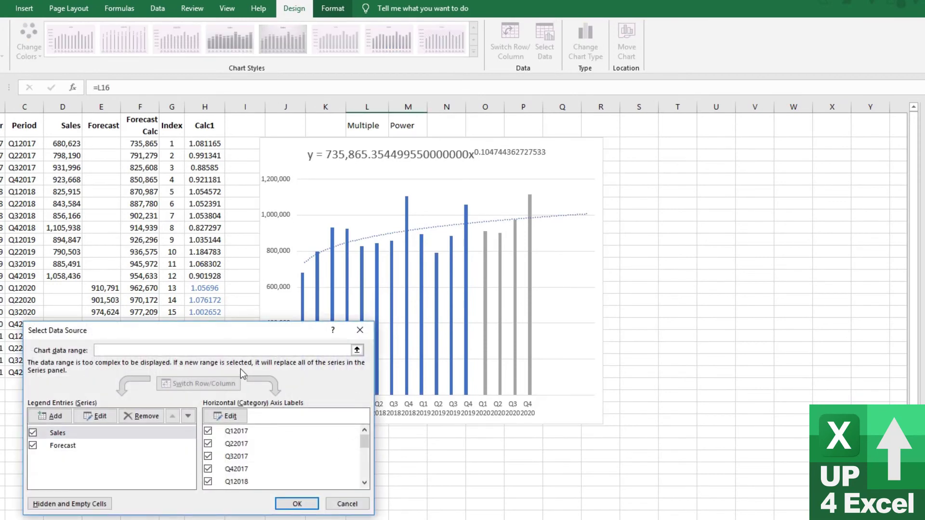
{"action": "left_click_drag", "start_coordinate": [254, 334], "coordinate": [550, 233]}
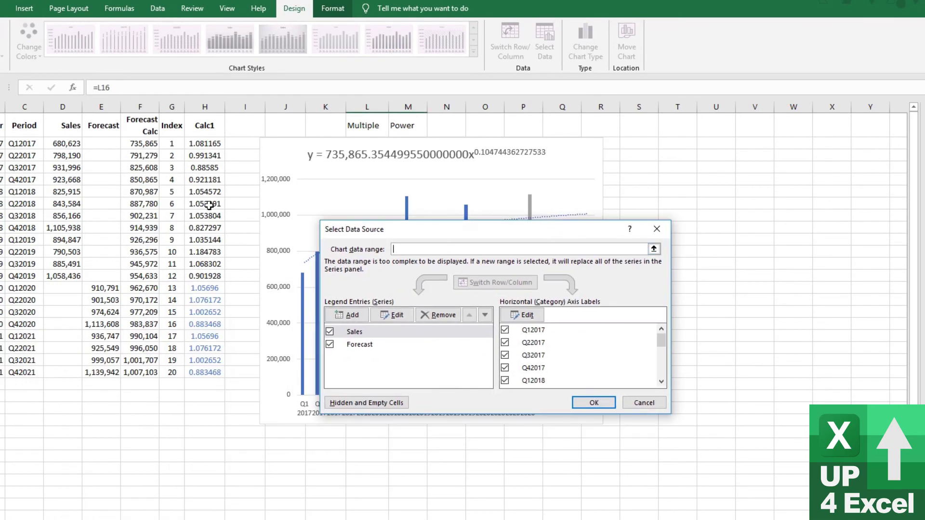
- Set the chart data range to C1:E21 and widen the chart
{"action": "left_click_drag", "start_coordinate": [51, 126], "coordinate": [137, 314]}
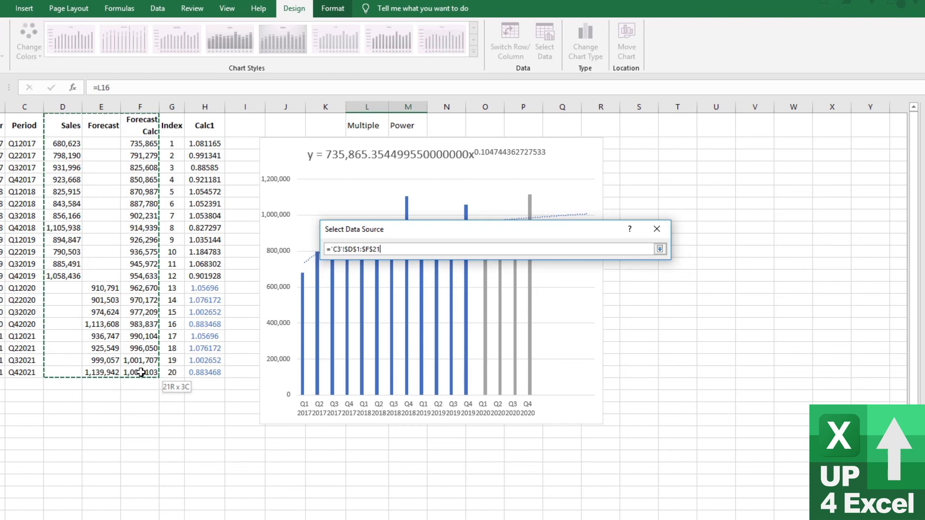
{"action": "left_click_drag", "start_coordinate": [141, 372], "coordinate": [141, 373]}
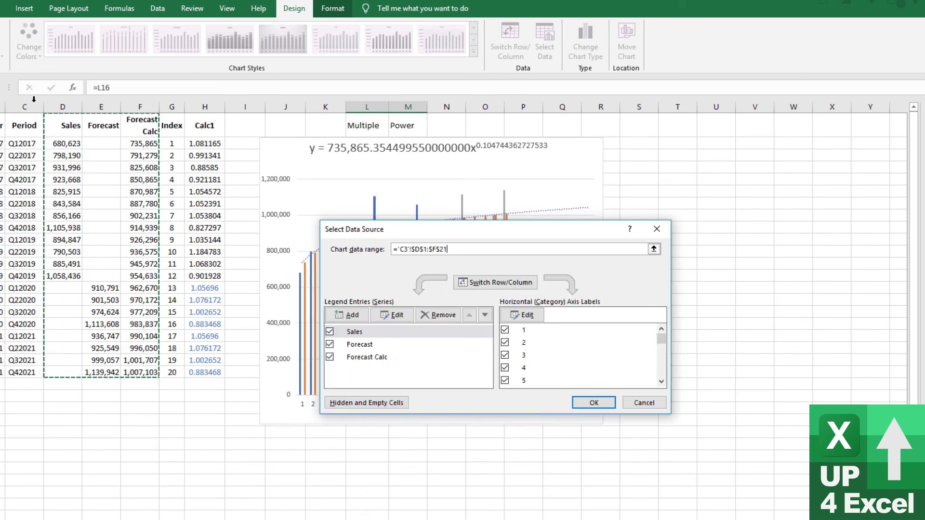
{"action": "left_click_drag", "start_coordinate": [27, 124], "coordinate": [91, 374]}
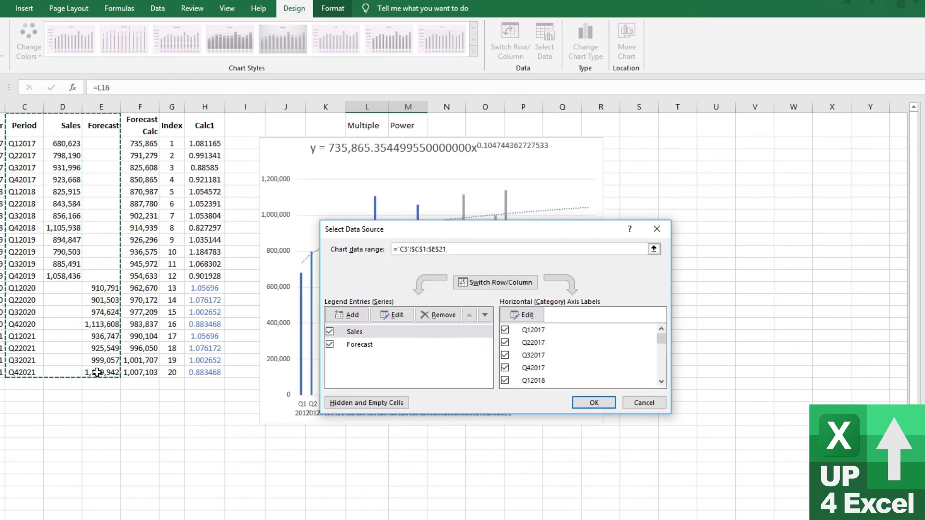
{"action": "left_click", "coordinate": [594, 402]}
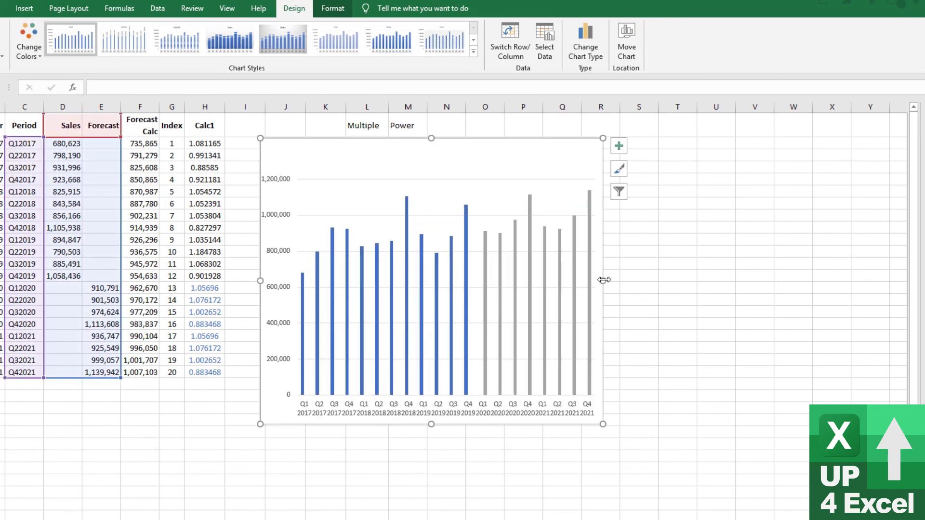
{"action": "left_click_drag", "start_coordinate": [604, 280], "coordinate": [654, 280]}
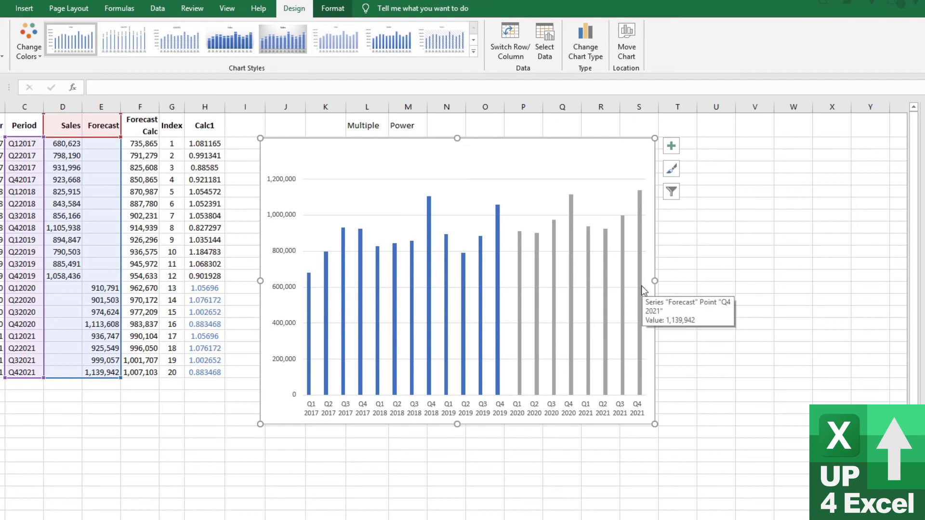
- Show the polished 'Historical Sales with 2019 Forecast' chart on the Chart1 sheet
{"action": "key", "text": "ctrl+1"}
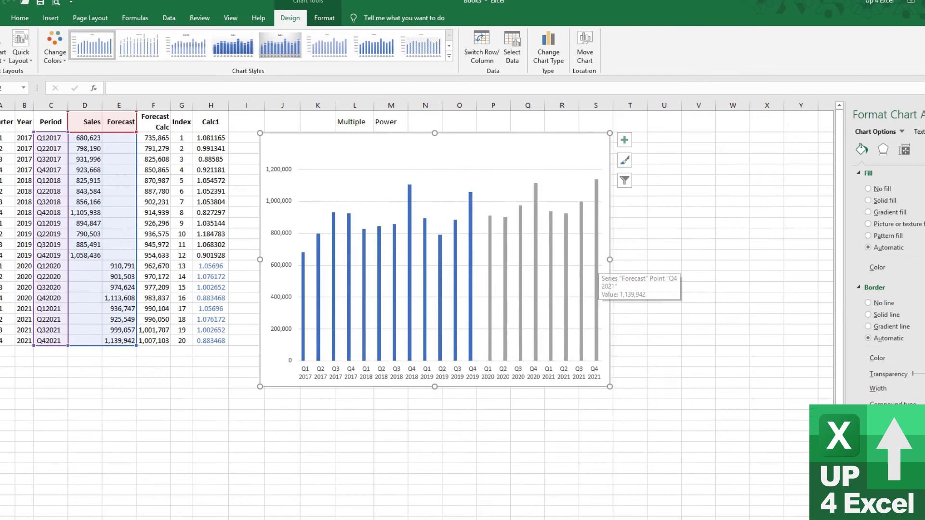
{"action": "left_click", "coordinate": [112, 502]}
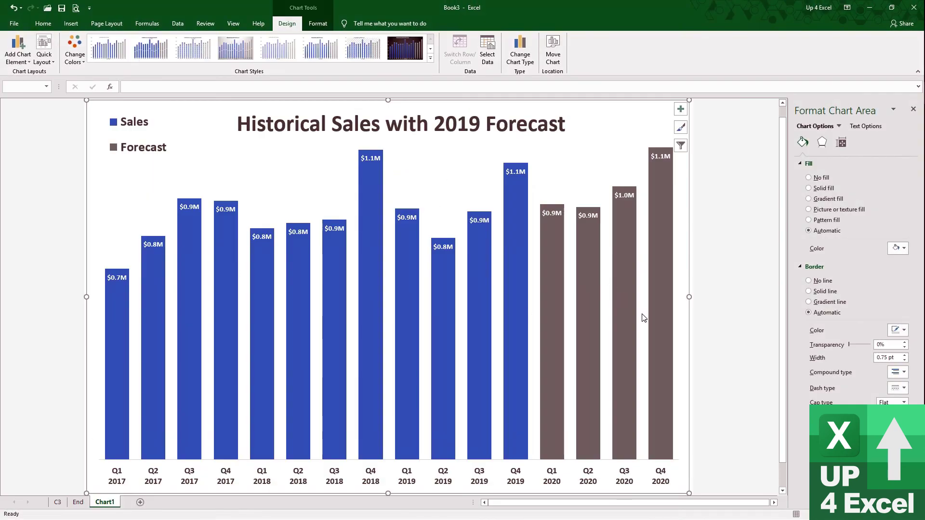